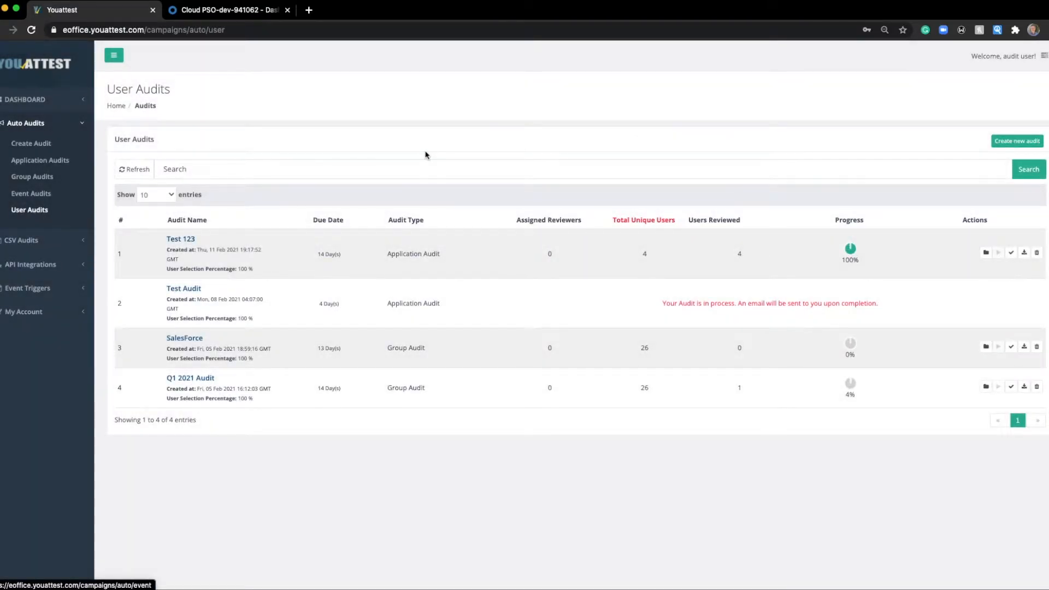
- Start a new user audit named Manager Audit Feb from the Admin Accounts for Triggers source, due Feb 27, 2021
left_click(1001, 145)
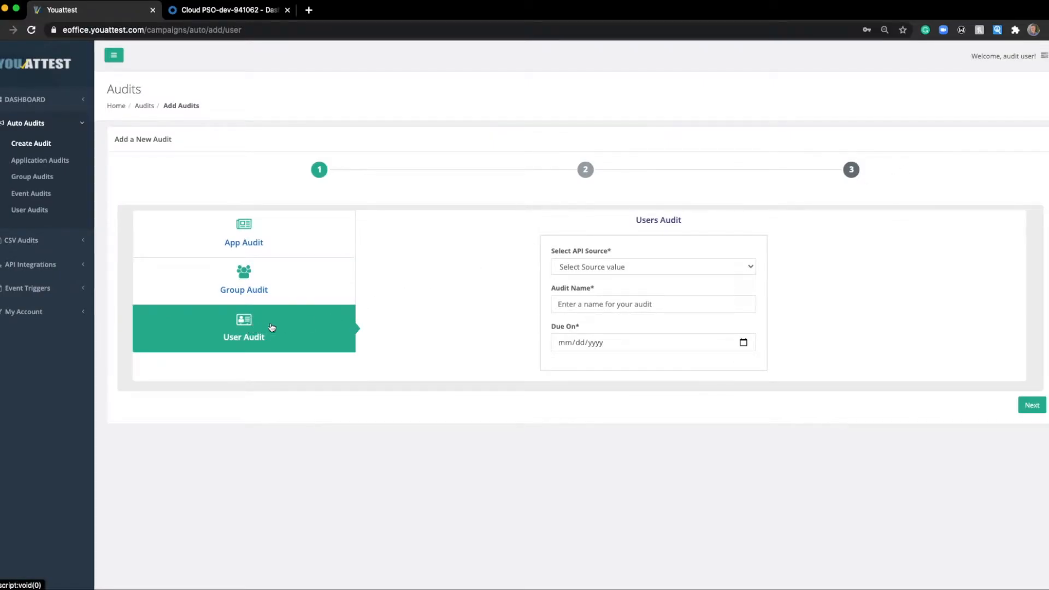
left_click(581, 268)
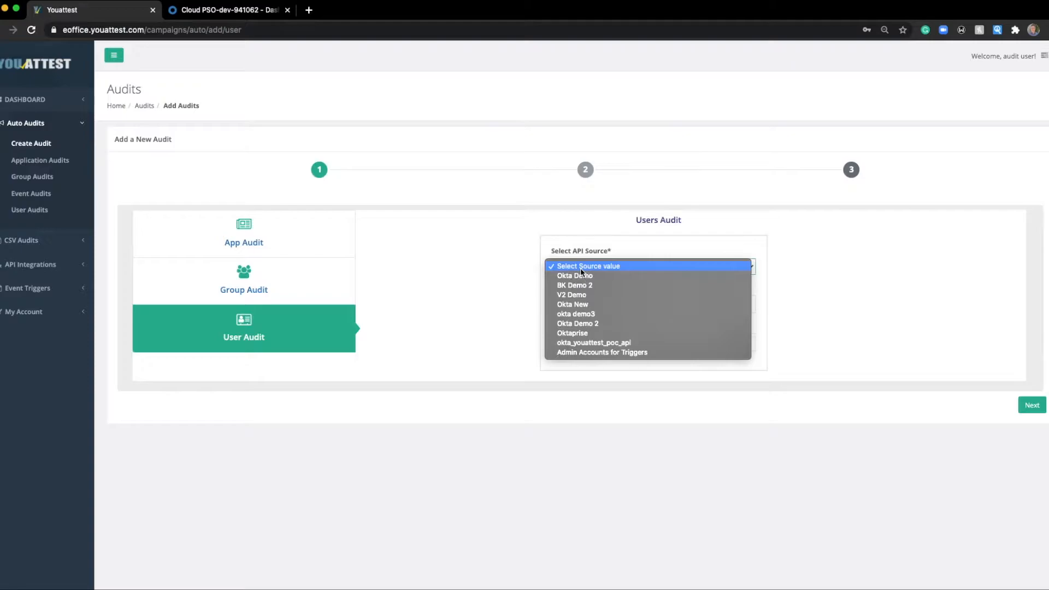
left_click(585, 352)
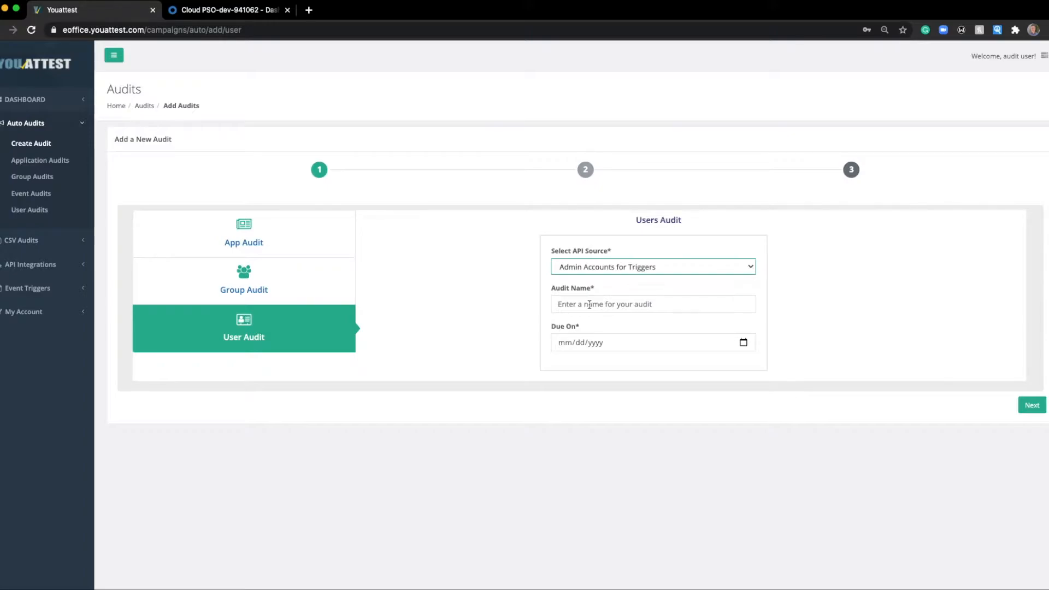
left_click(590, 304)
type("Manager Audit")
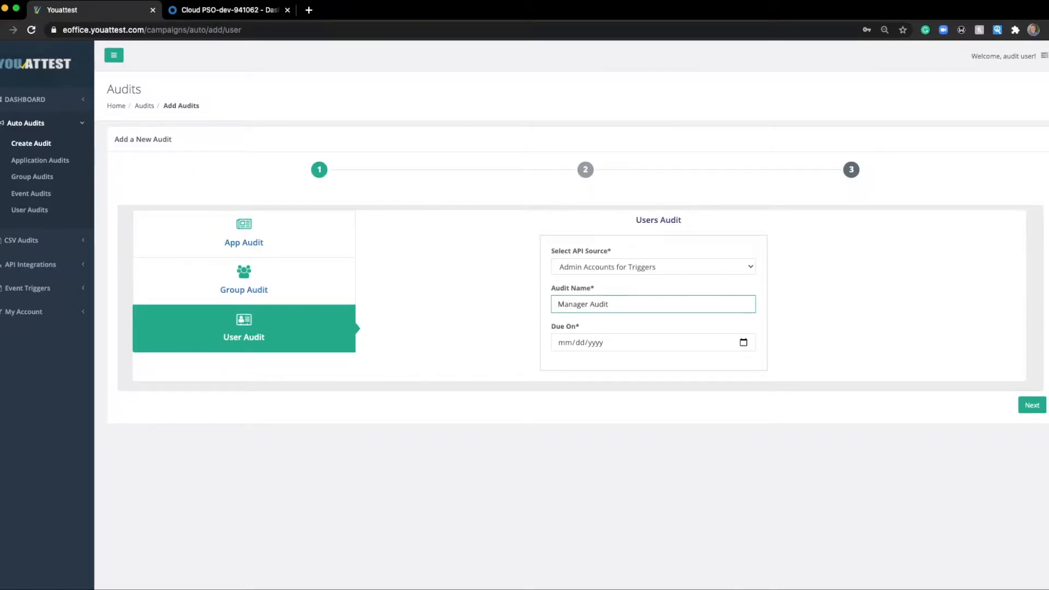
type(" Feb")
left_click(652, 342)
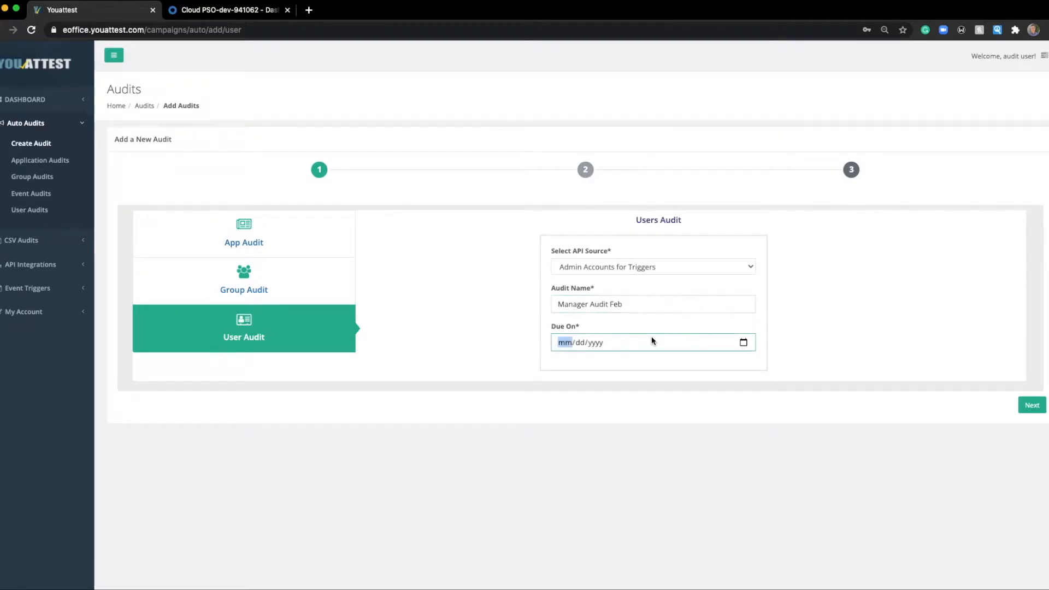
left_click(743, 343)
left_click(647, 439)
left_click(1032, 405)
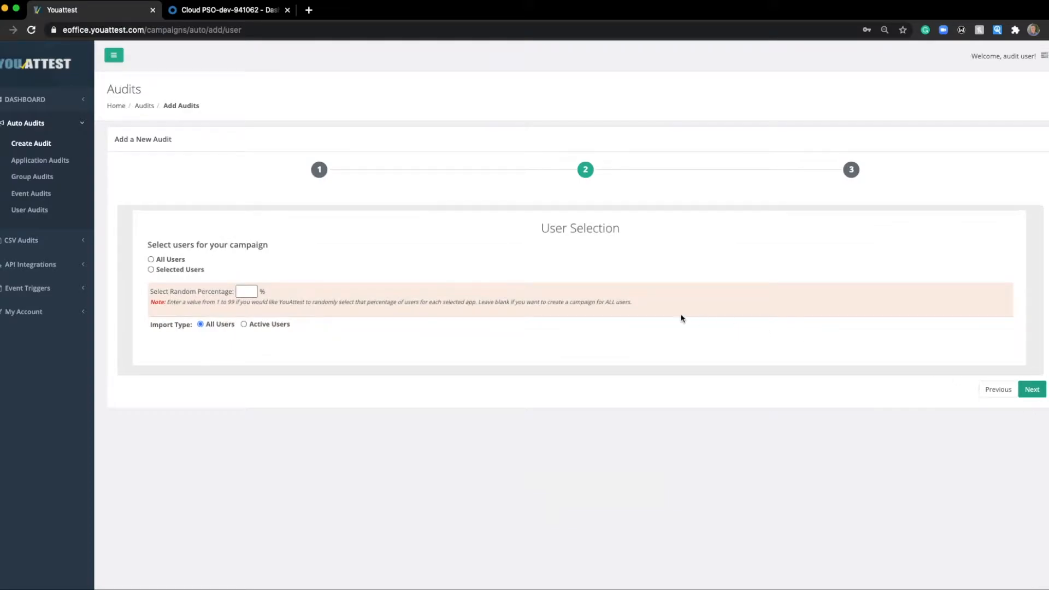
- Limit the audit to selected users by manager and add the manager who has the youattest.com account
left_click(151, 270)
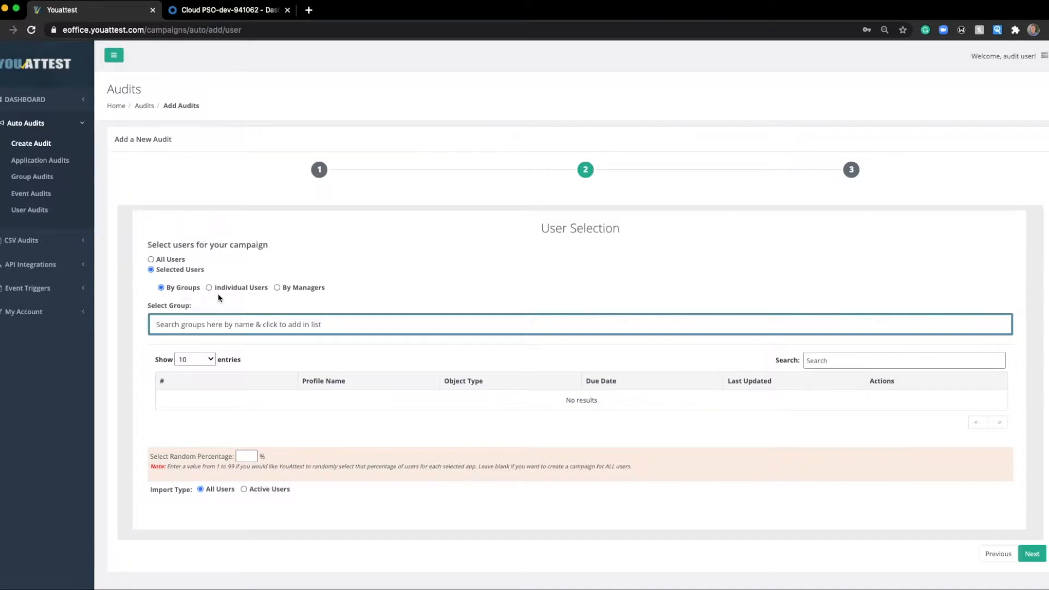
left_click(277, 288)
left_click(260, 323)
type("austi")
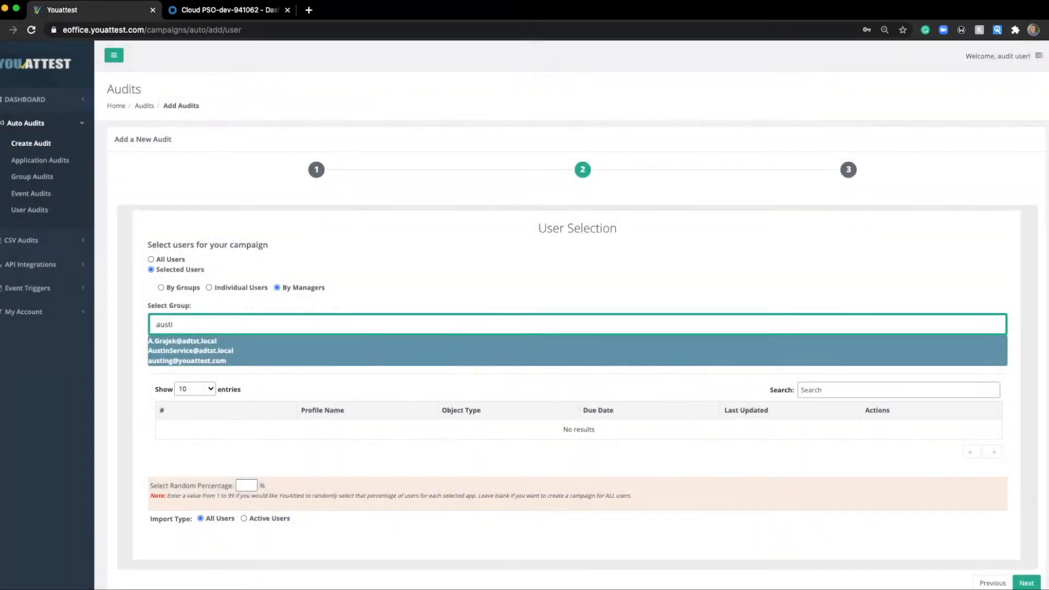
left_click(199, 361)
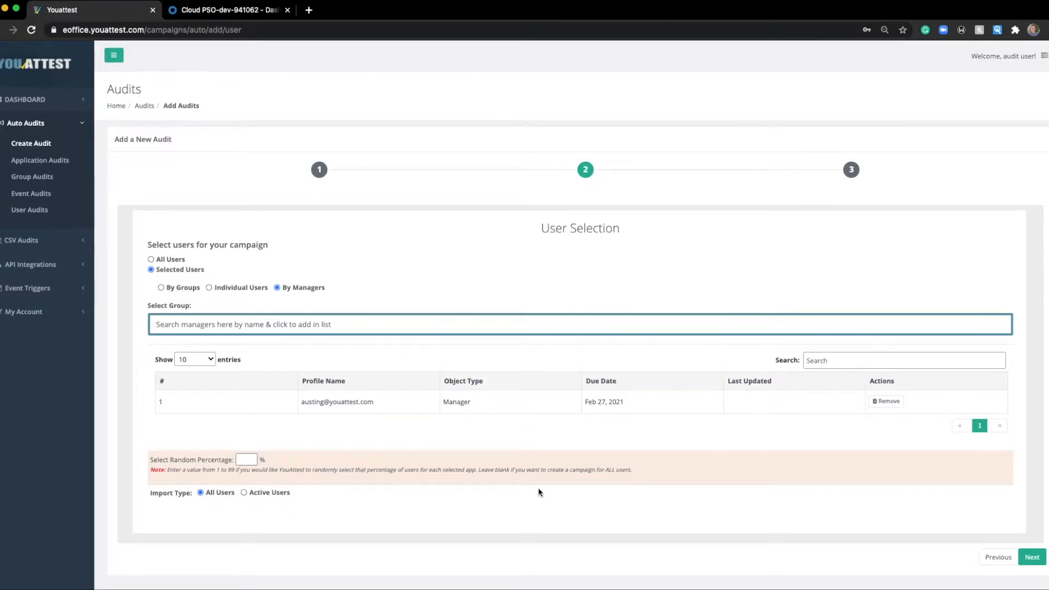
- Create the audit with the Review Application Access type and open Manager Audit Feb from the refreshed user audits list
left_click(1033, 558)
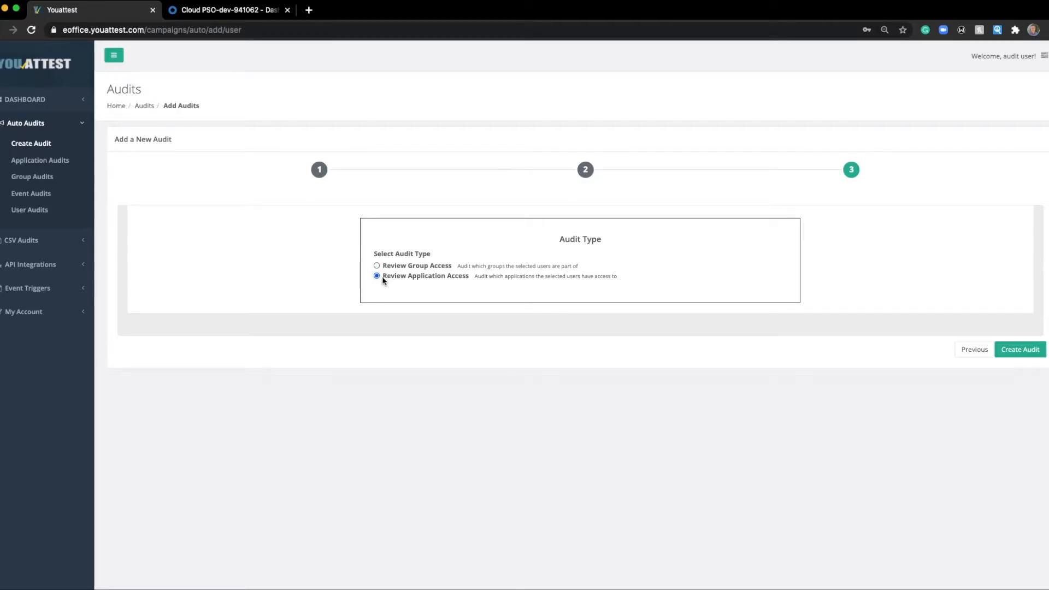
left_click(1021, 350)
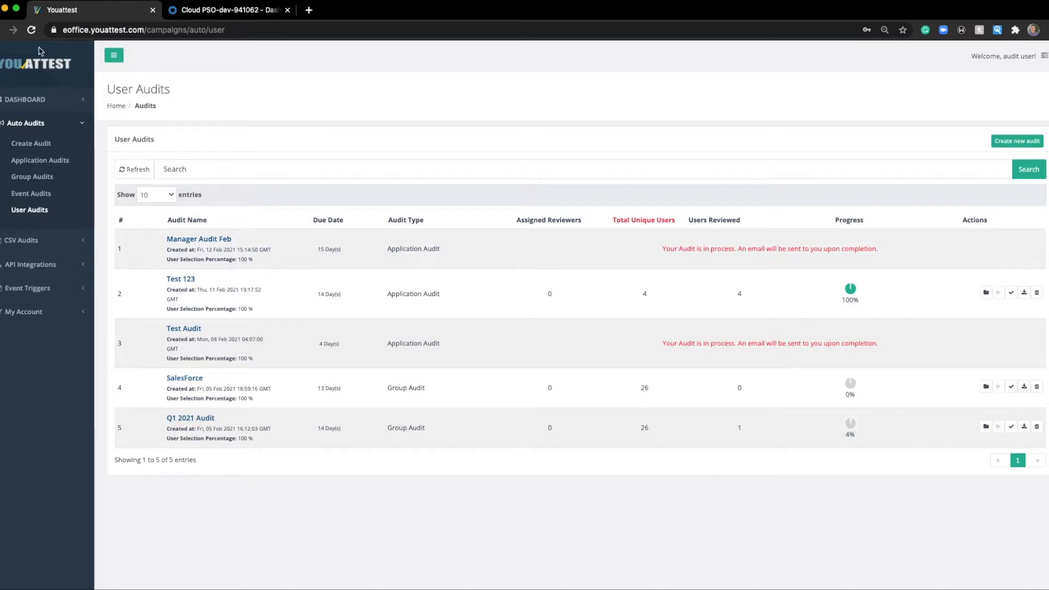
left_click(31, 30)
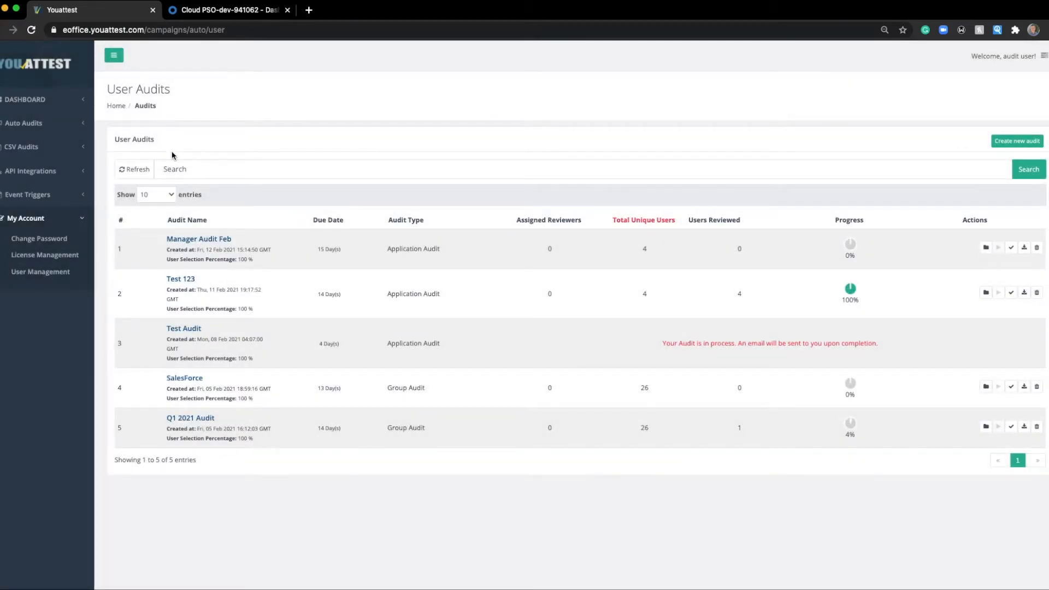
left_click(202, 241)
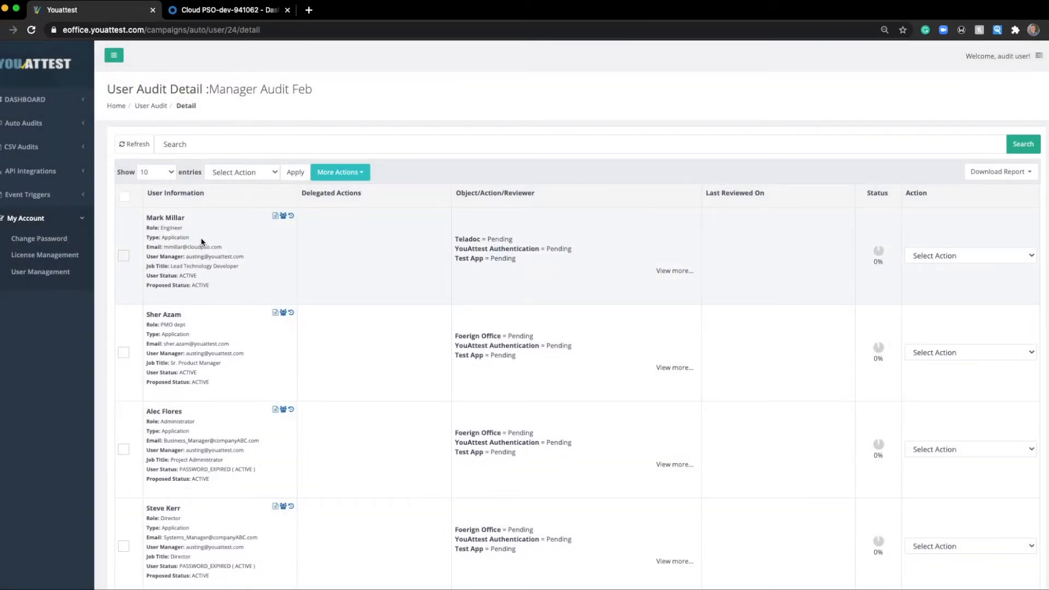
- Certify all listed users of Manager Audit Feb in one bulk action
scroll(211, 284, "down", 2)
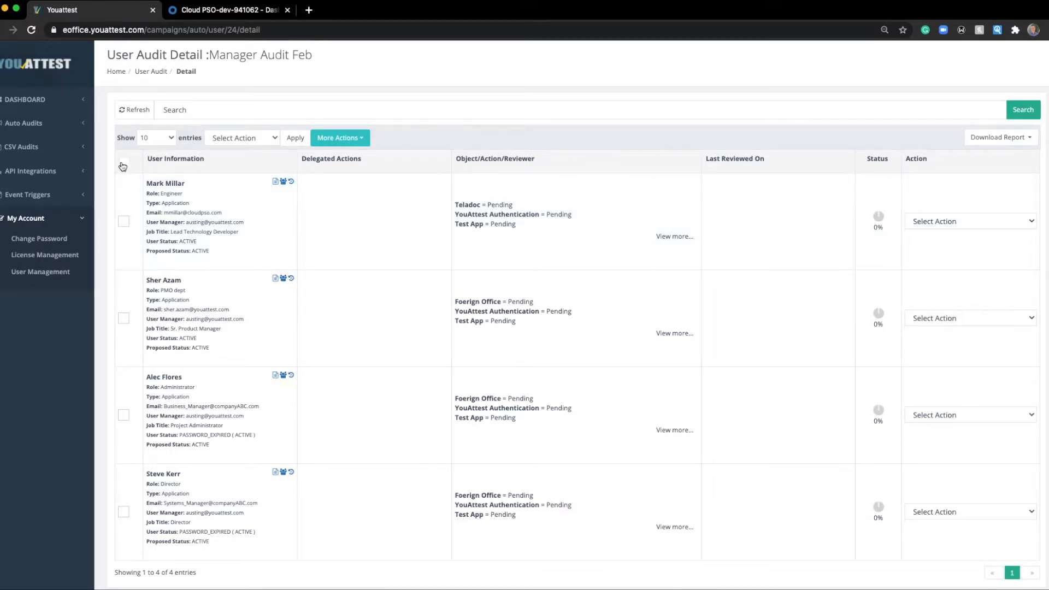
left_click(123, 163)
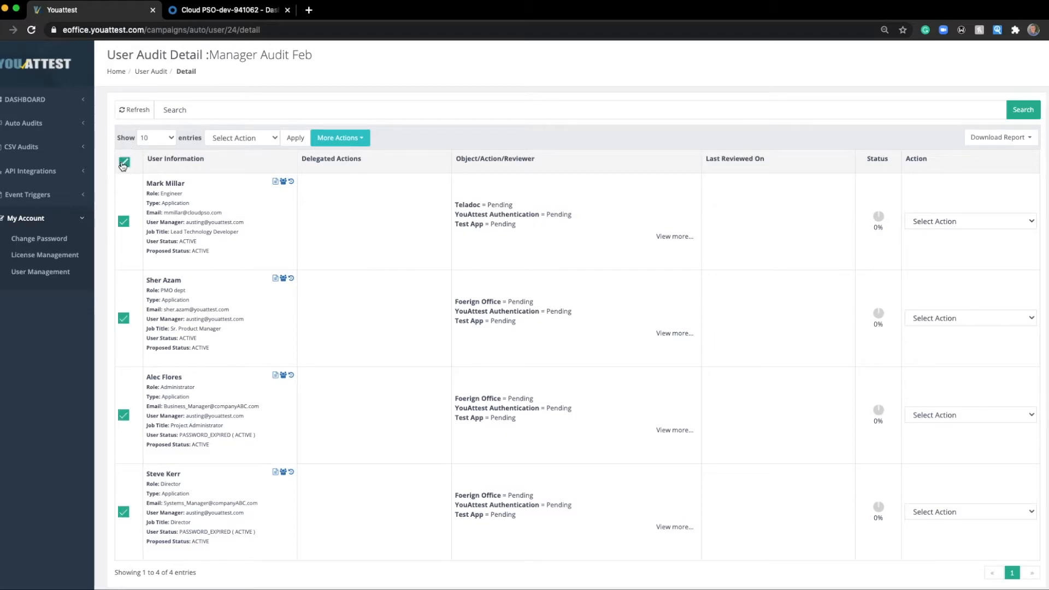
left_click(209, 142)
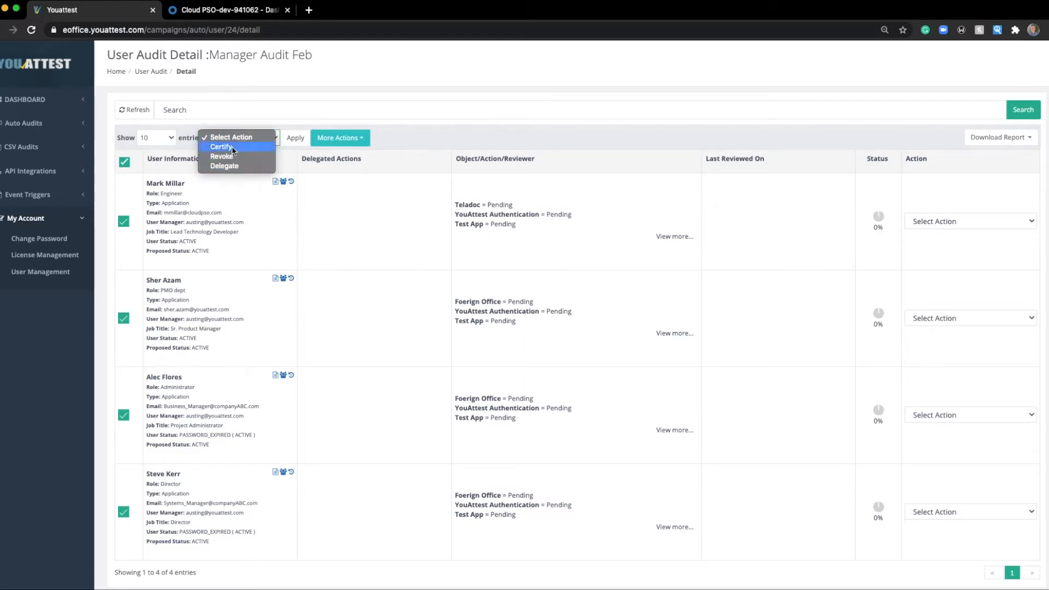
left_click(221, 146)
left_click(296, 138)
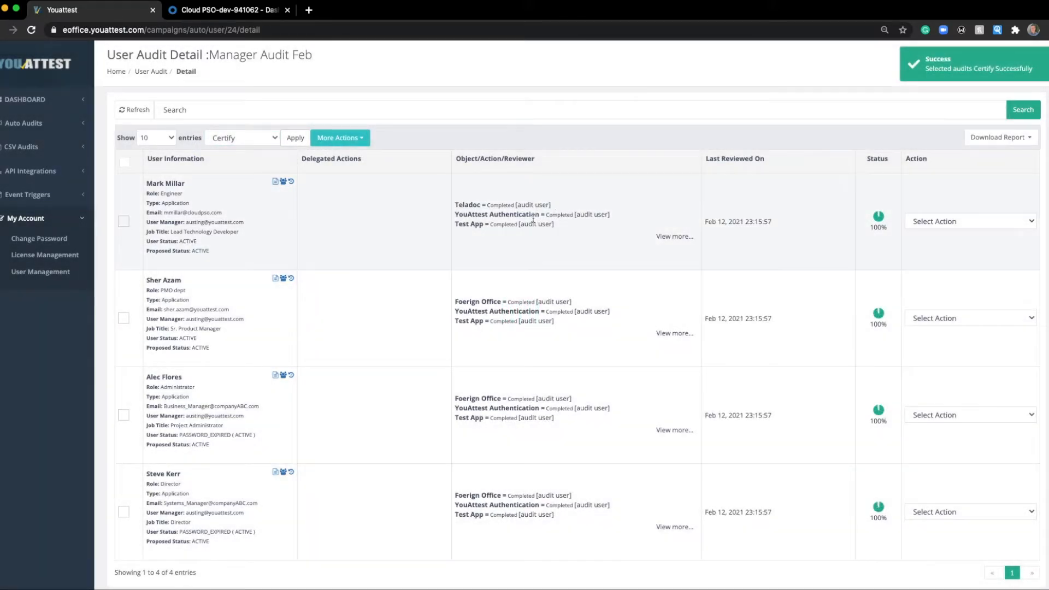
- In the application review of the user with the Engineer role, certify Teladoc and revoke YouAttest Authentication
left_click(967, 222)
left_click(970, 230)
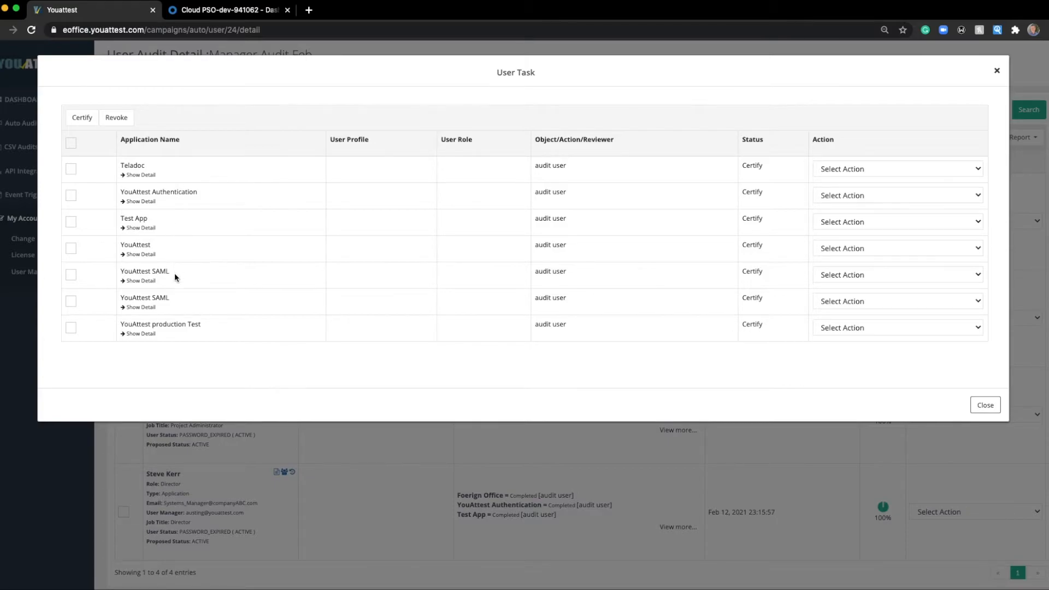
left_click(850, 170)
left_click(853, 177)
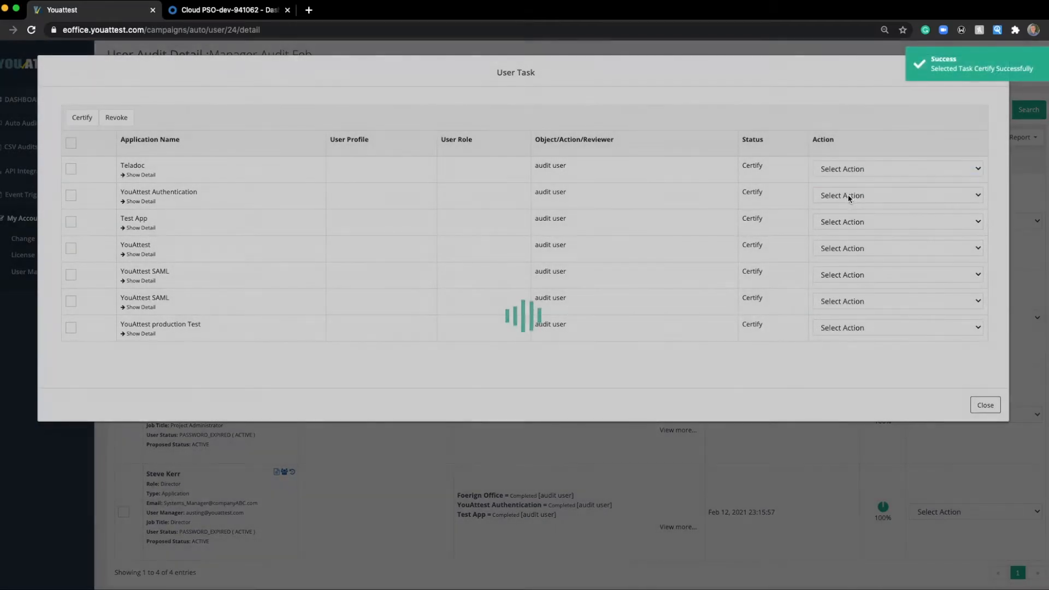
left_click(851, 196)
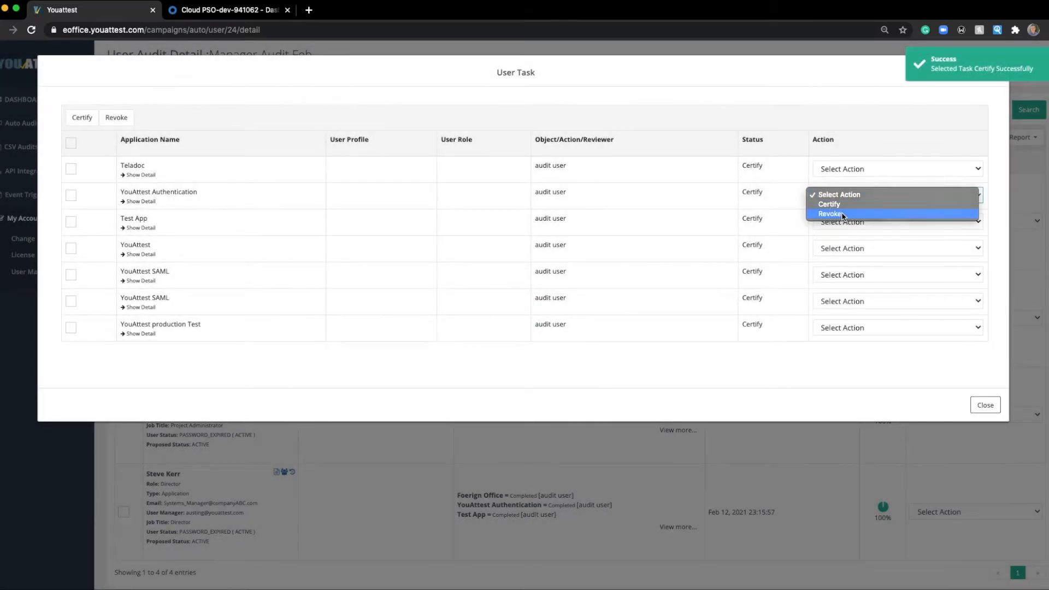
left_click(843, 214)
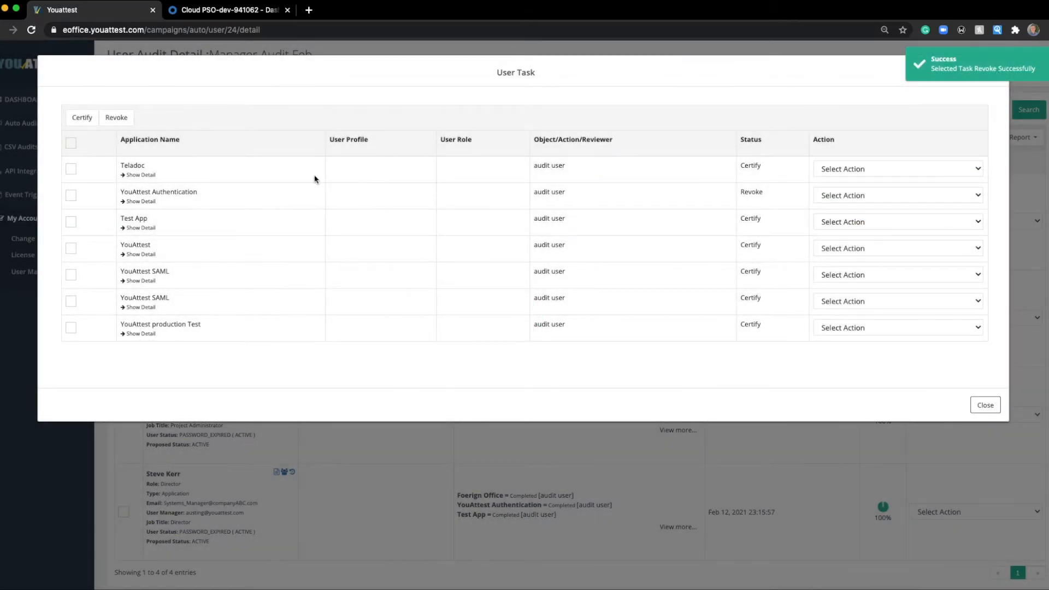
- Certify all applications in the User Task review at once and close the review
left_click(71, 143)
left_click(78, 119)
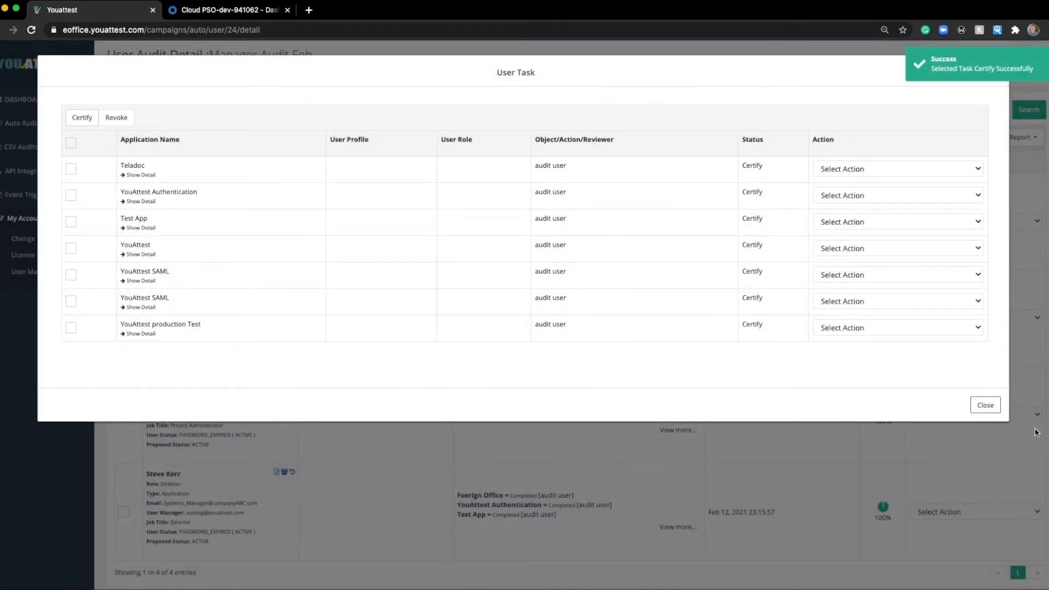
left_click(986, 405)
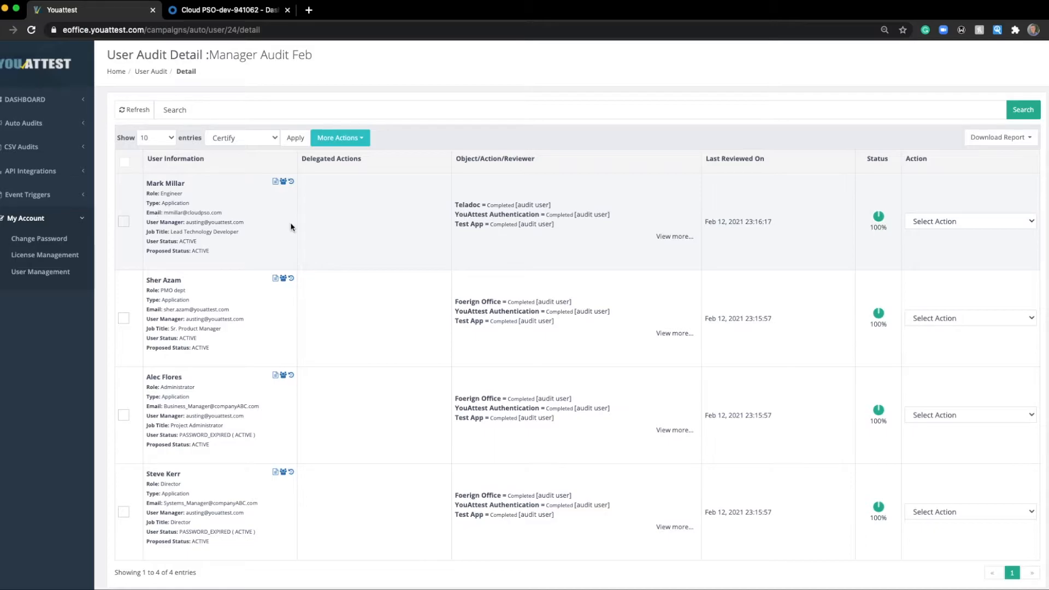
- Prepare to delegate the PMO dept user's review to the APP Review group, and close the reviewer assignment without assigning
scroll(589, 241, "down", 1)
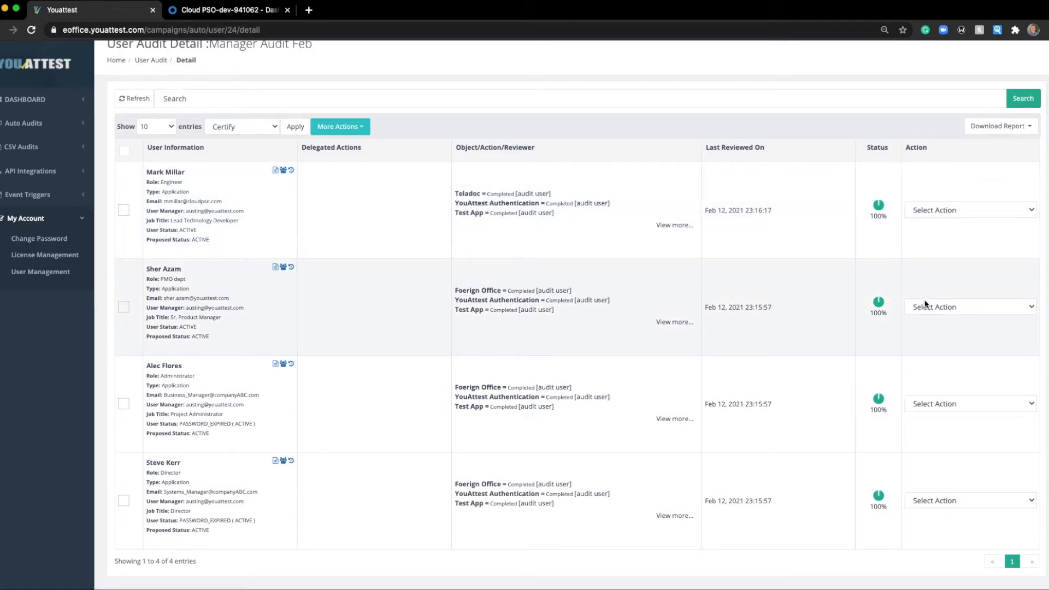
left_click(925, 305)
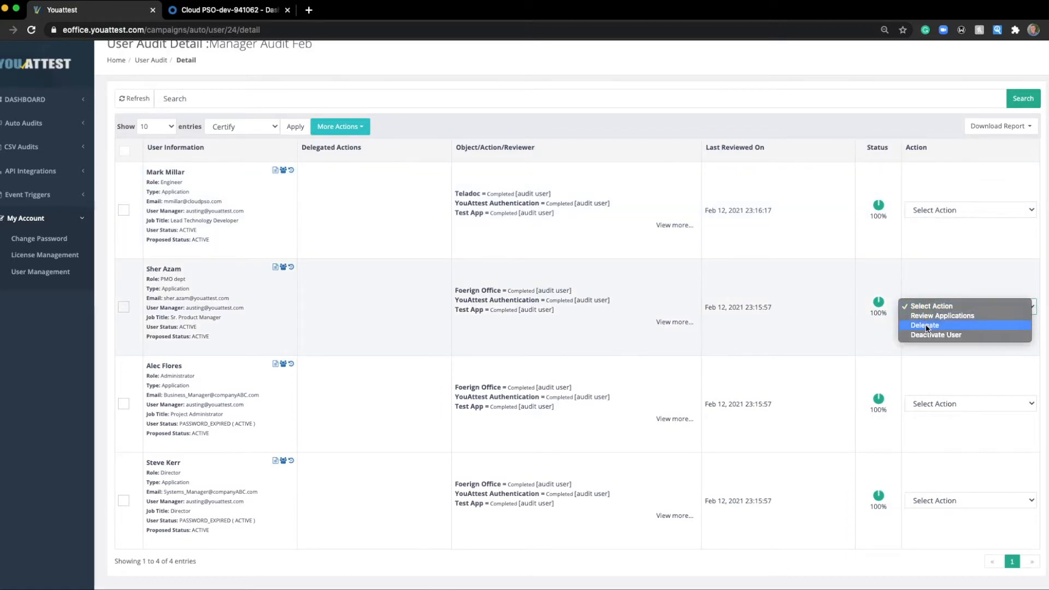
left_click(930, 326)
left_click(427, 149)
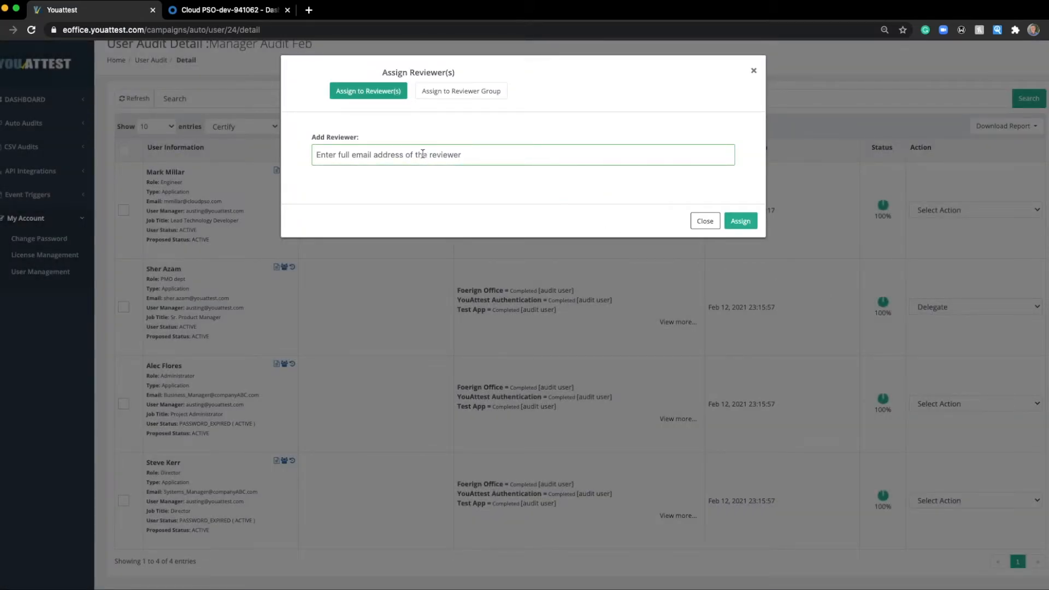
left_click(391, 153)
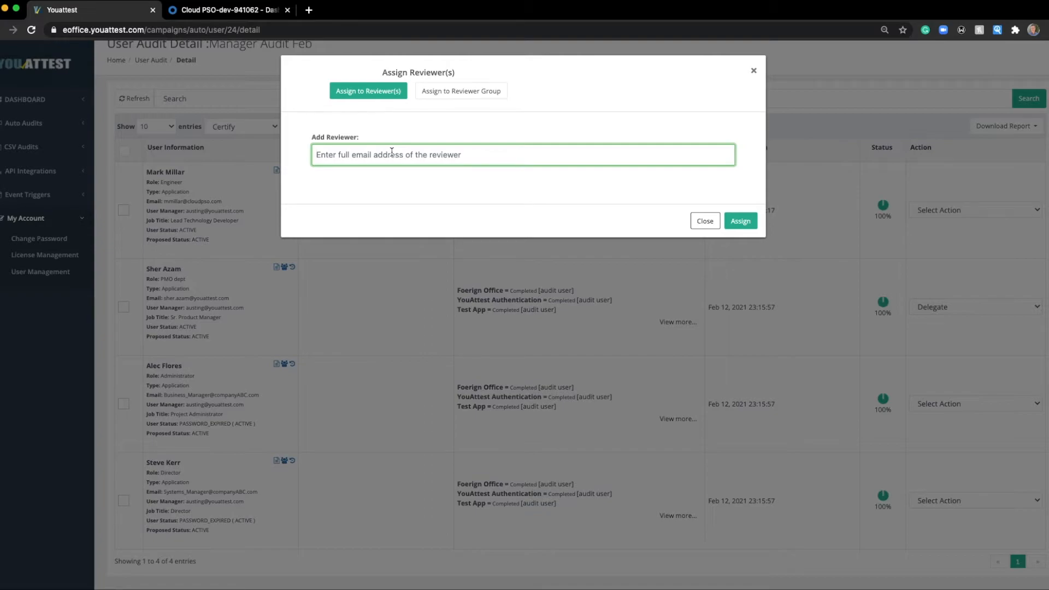
left_click(454, 92)
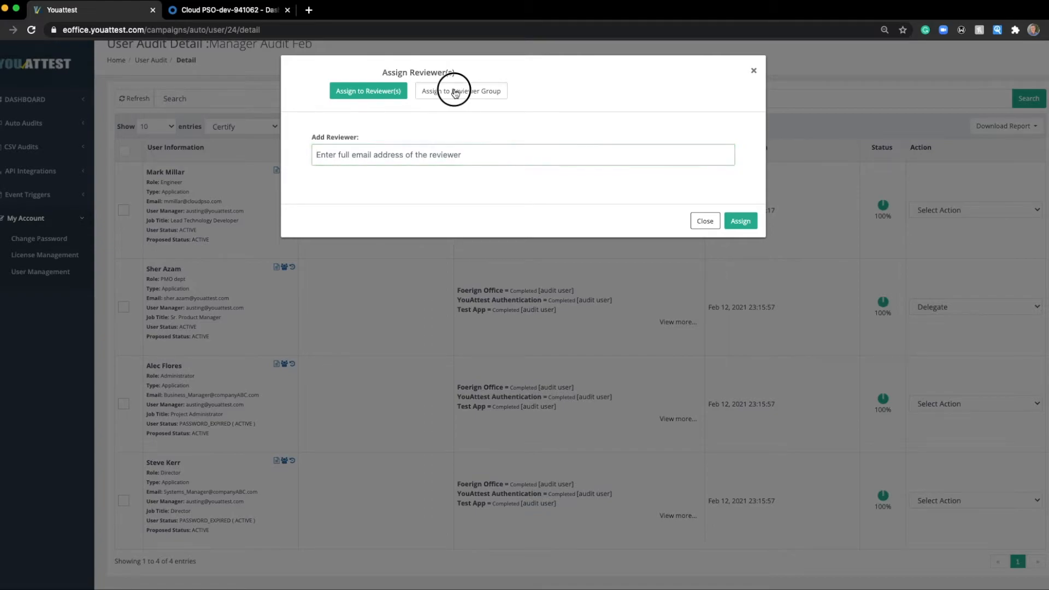
left_click(411, 155)
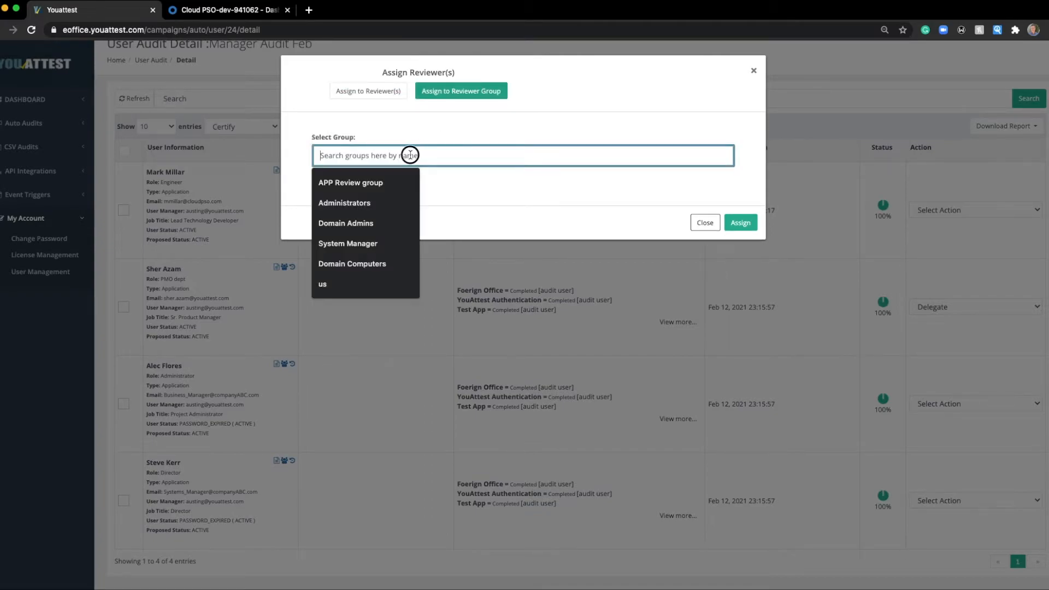
type("app r")
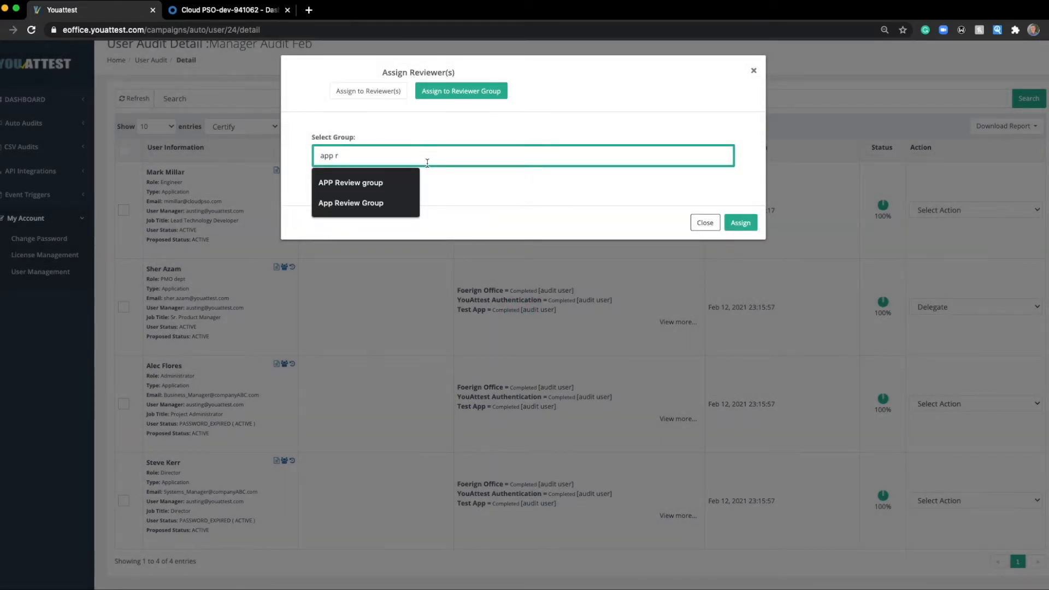
left_click(412, 180)
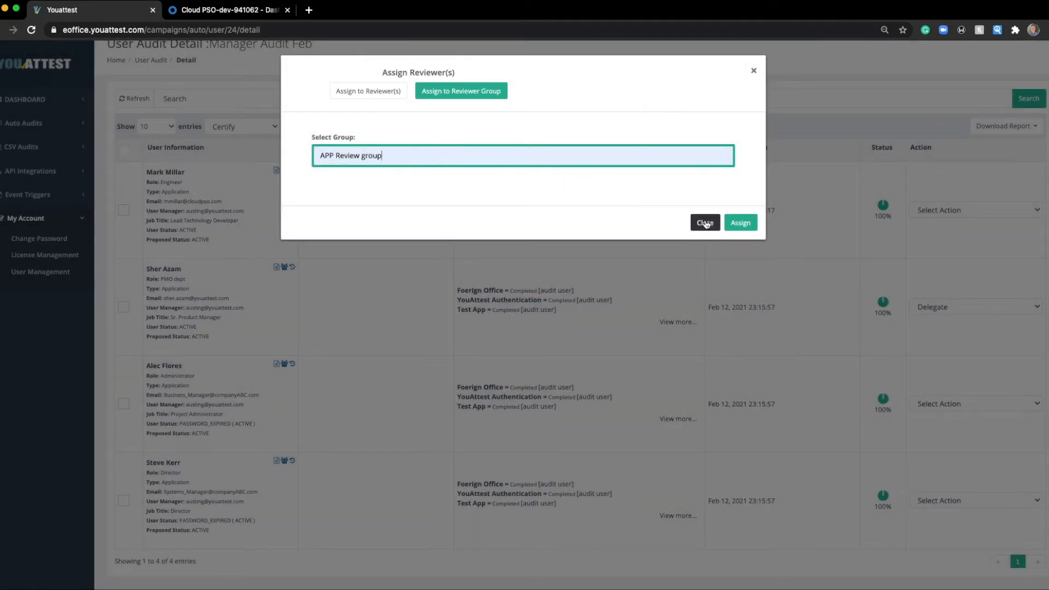
left_click(706, 224)
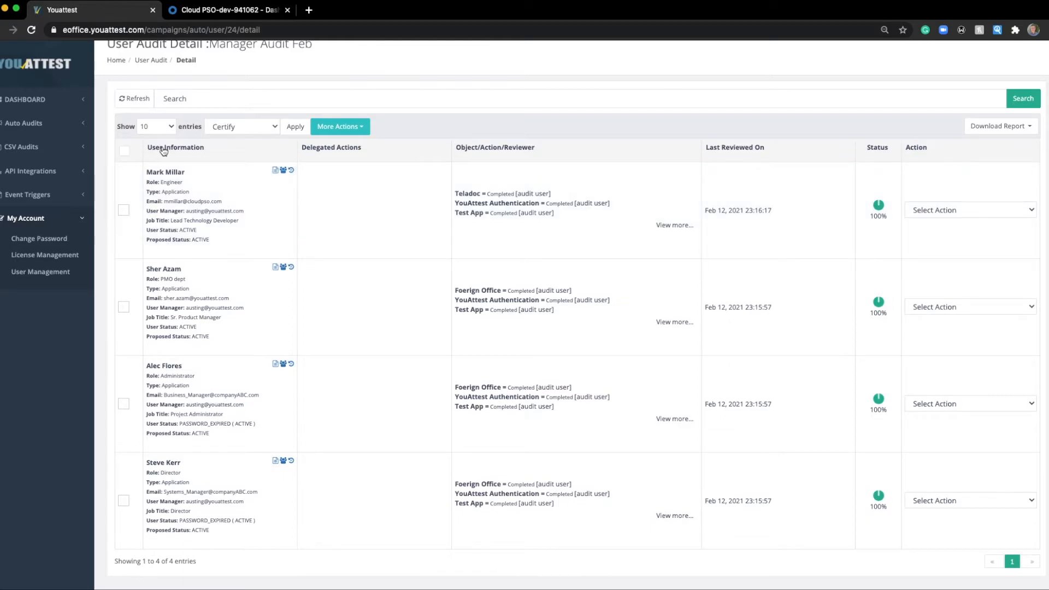
left_click(214, 127)
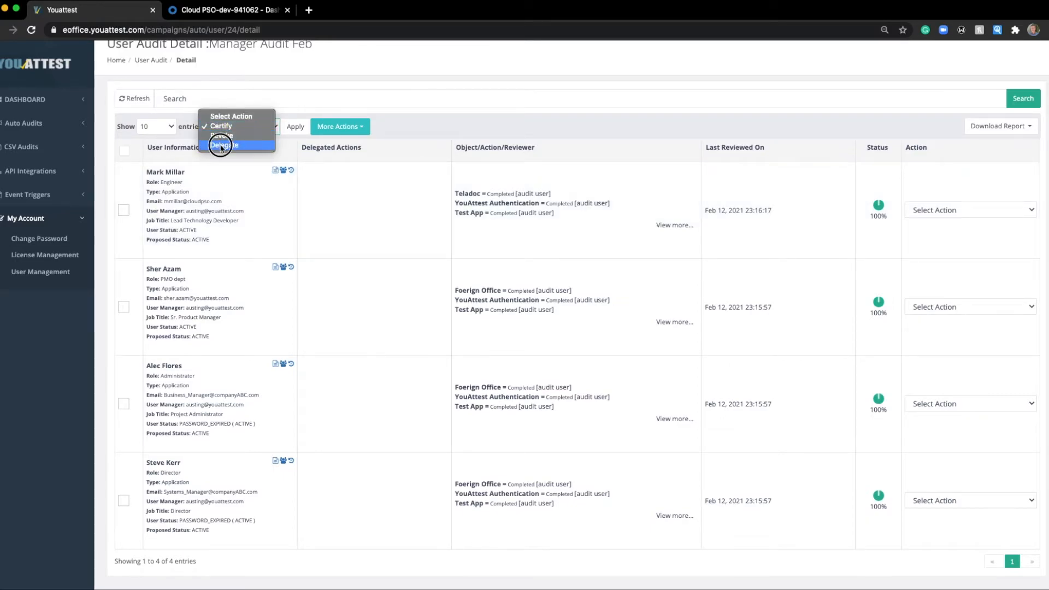
left_click(360, 113)
left_click(356, 128)
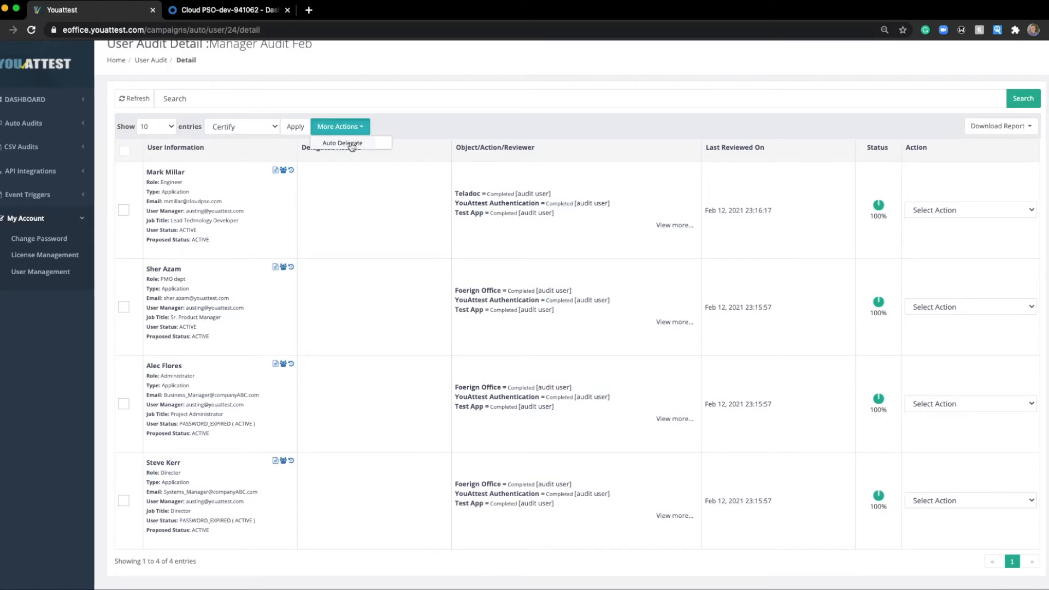
left_click(378, 185)
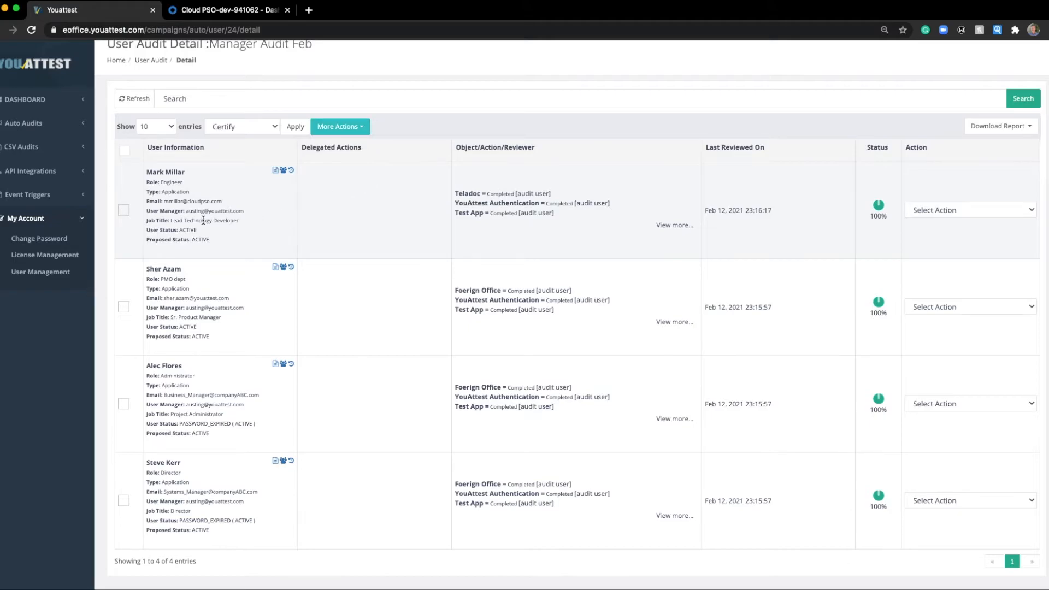
- Try to auto-delegate the users of Manager Audit Feb to their respective managers
scroll(192, 214, "up", 5)
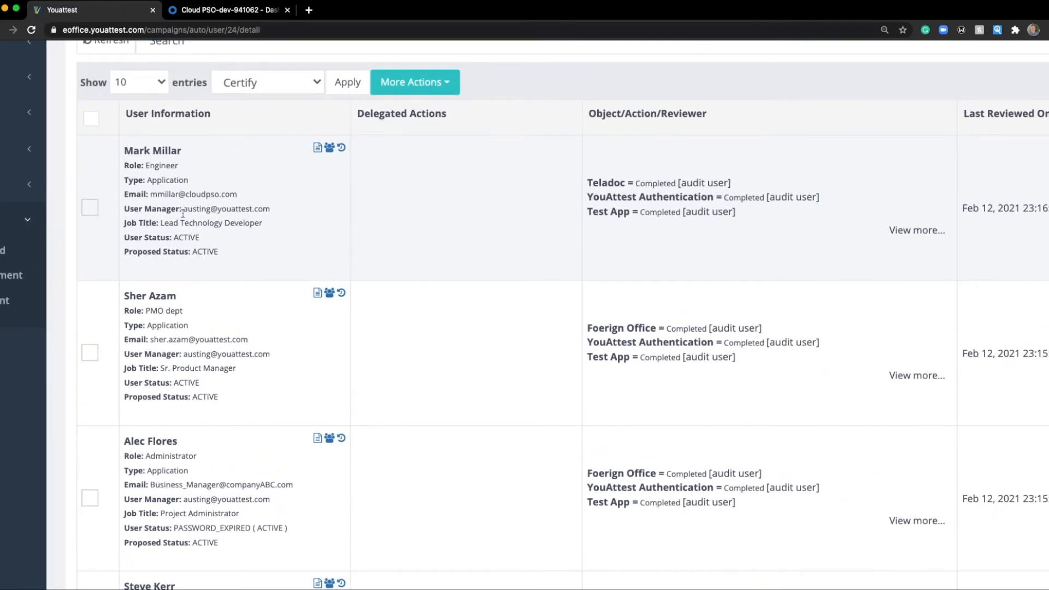
scroll(249, 204, "down", 5)
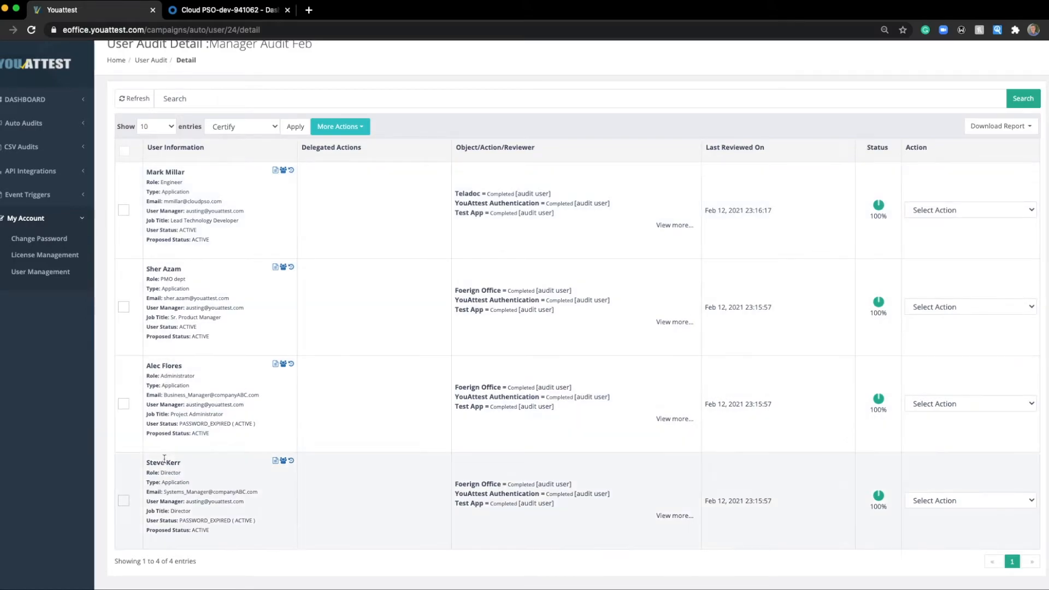
left_click(324, 129)
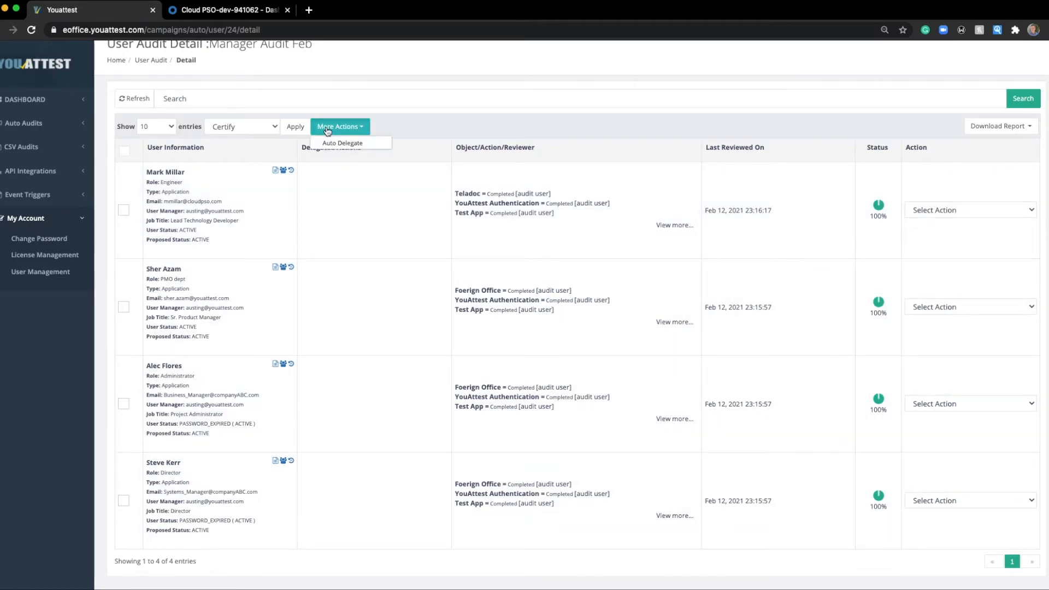
left_click(338, 144)
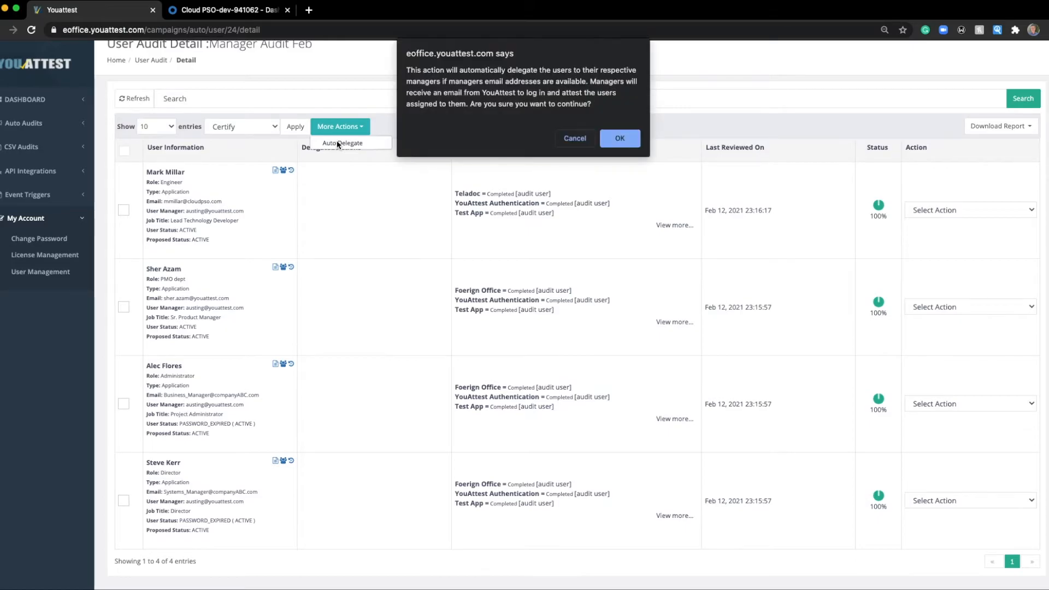
left_click(620, 138)
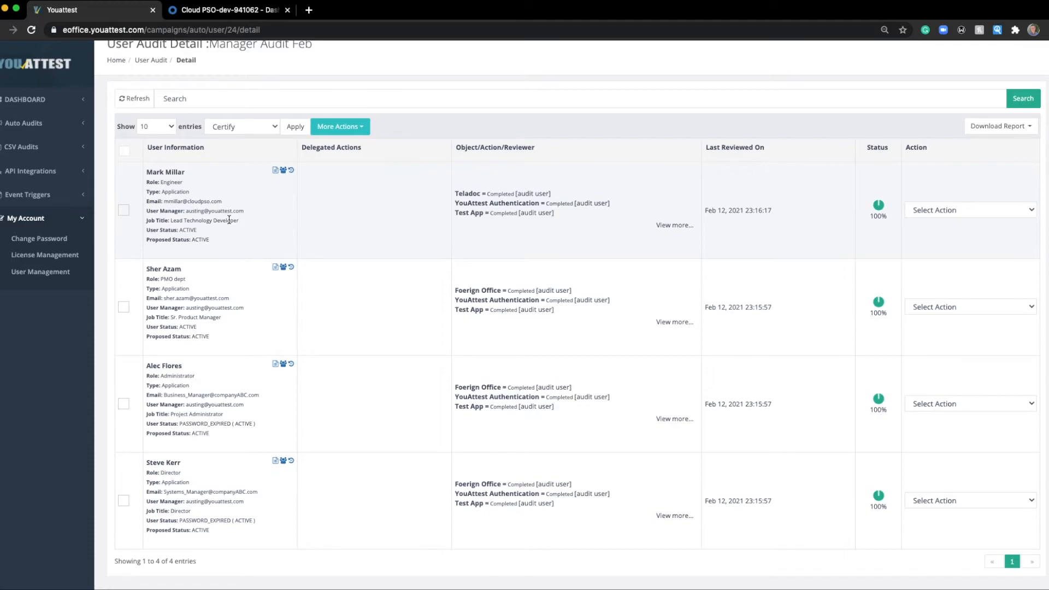
- Select all users in Manager Audit Feb and certify them in bulk
left_click(126, 152)
left_click(253, 128)
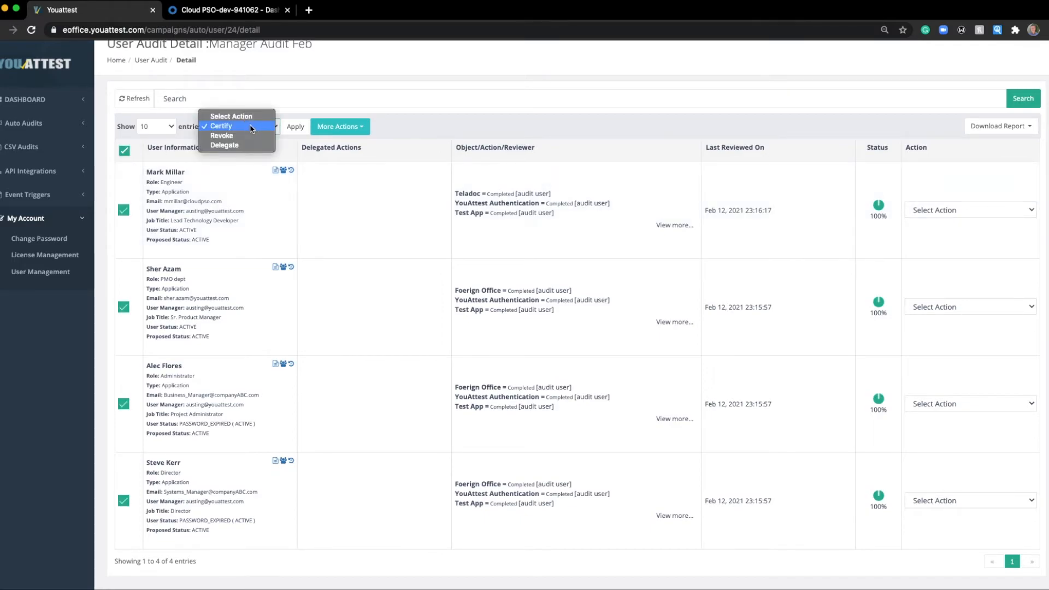
left_click(250, 126)
left_click(288, 129)
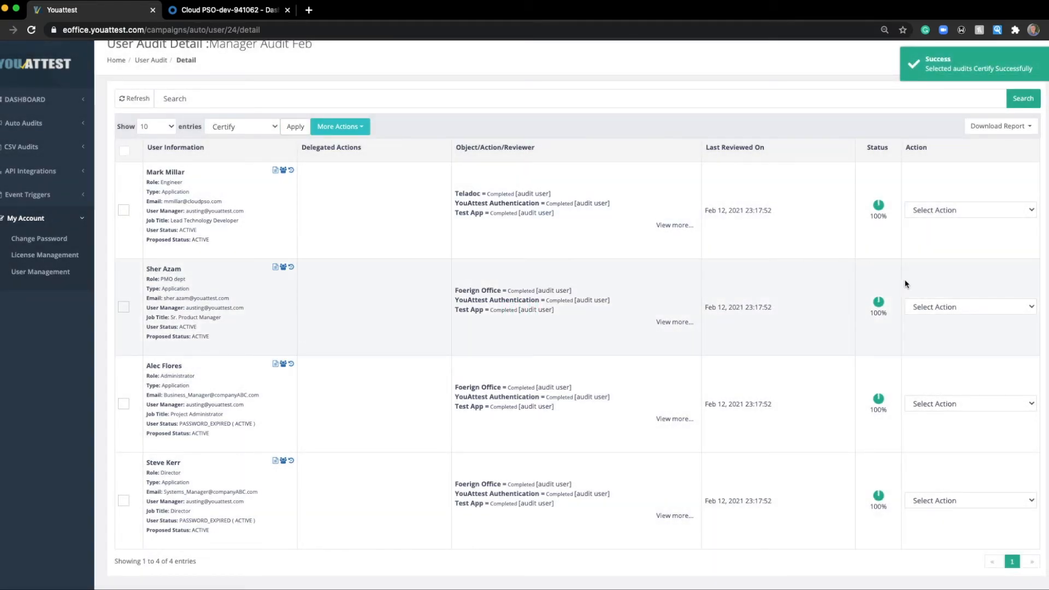
- In the application review of the PMO dept user, revoke the Operations application and close the review
left_click(930, 306)
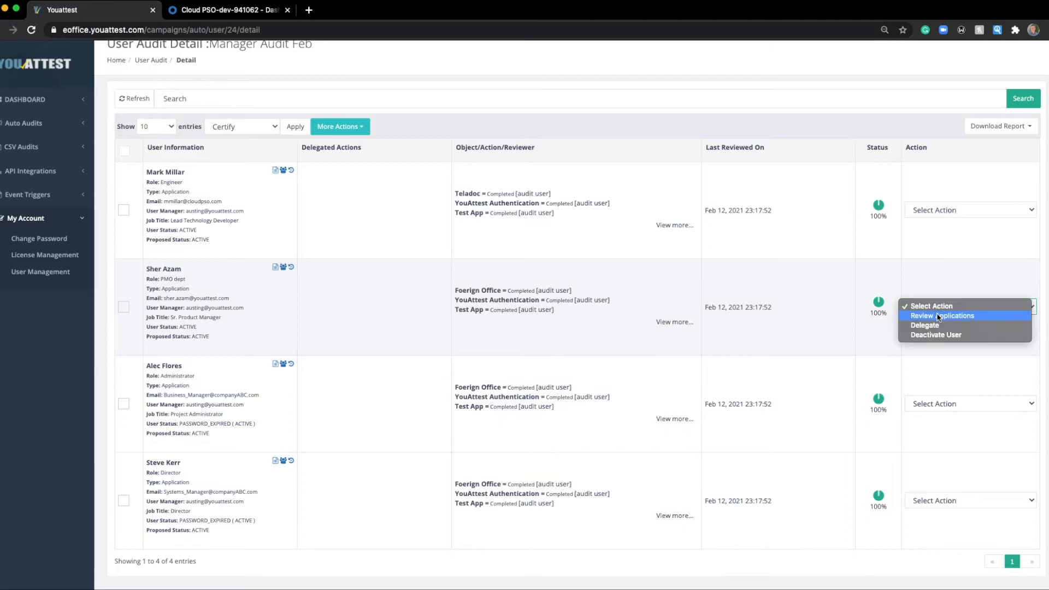
left_click(938, 316)
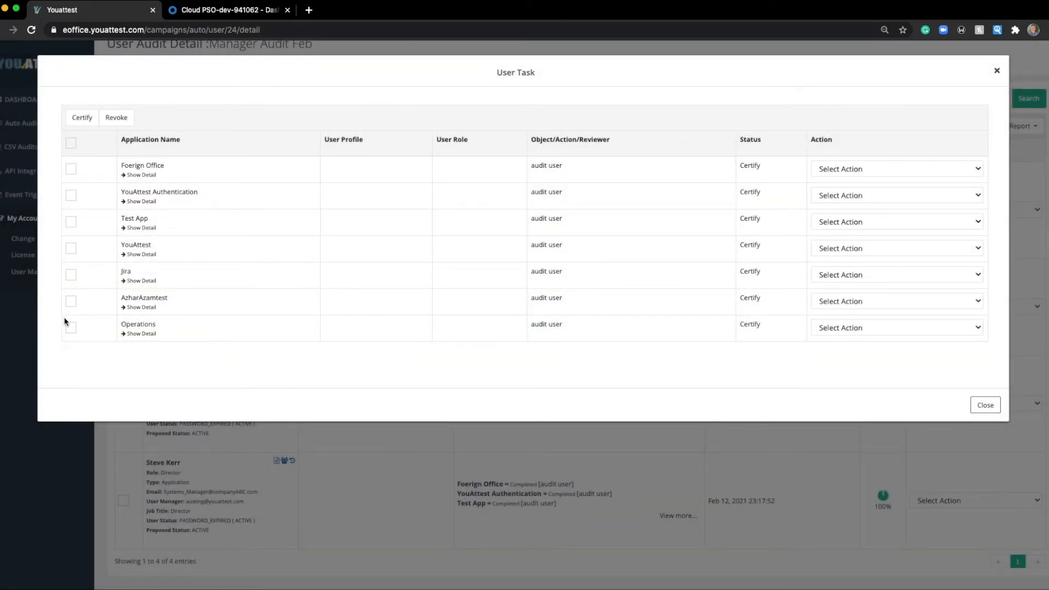
left_click(71, 328)
left_click(926, 329)
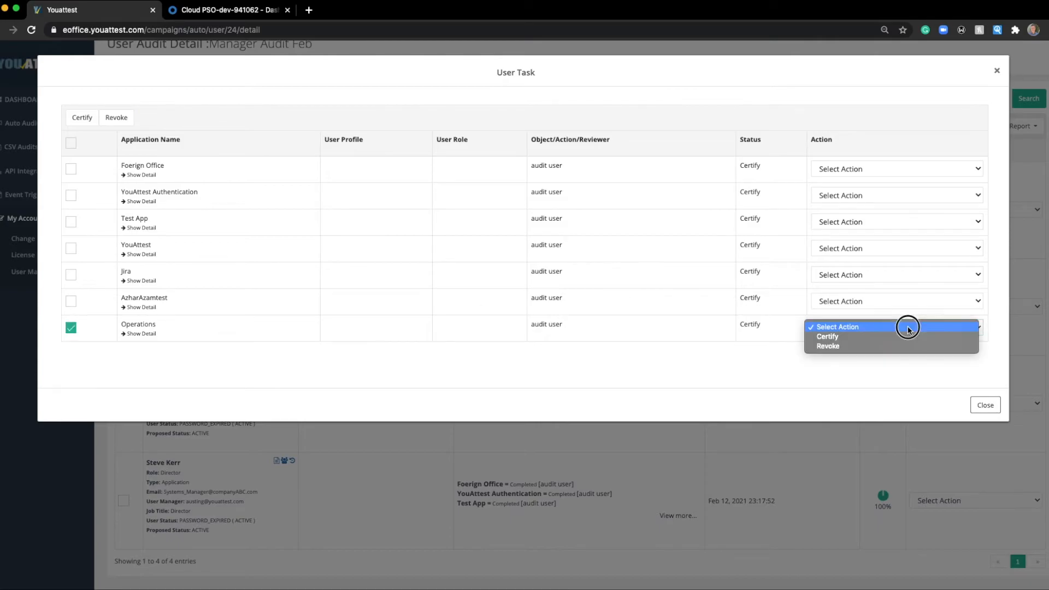
left_click(890, 345)
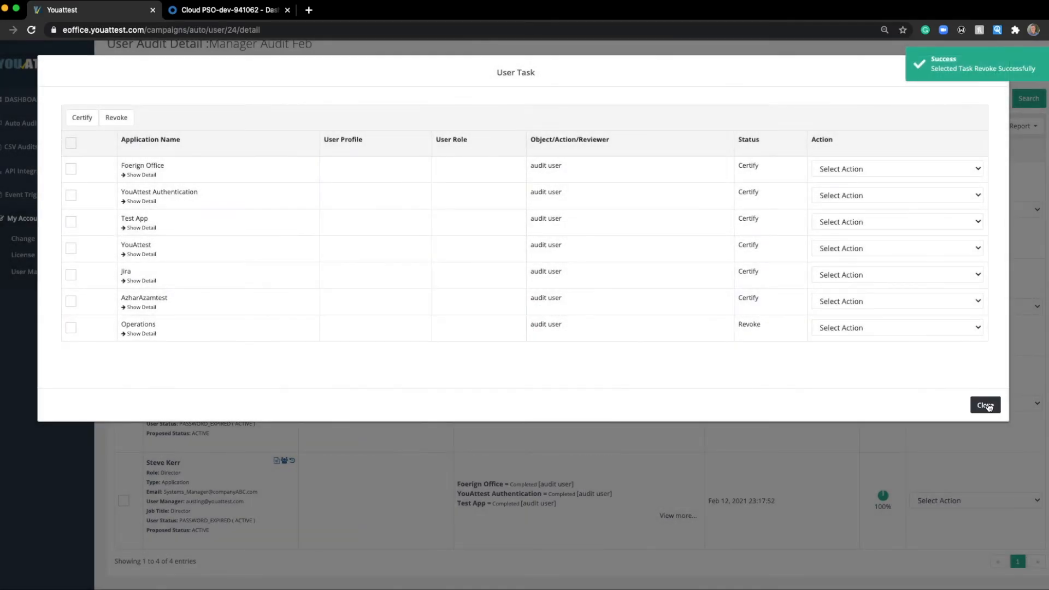
left_click(986, 405)
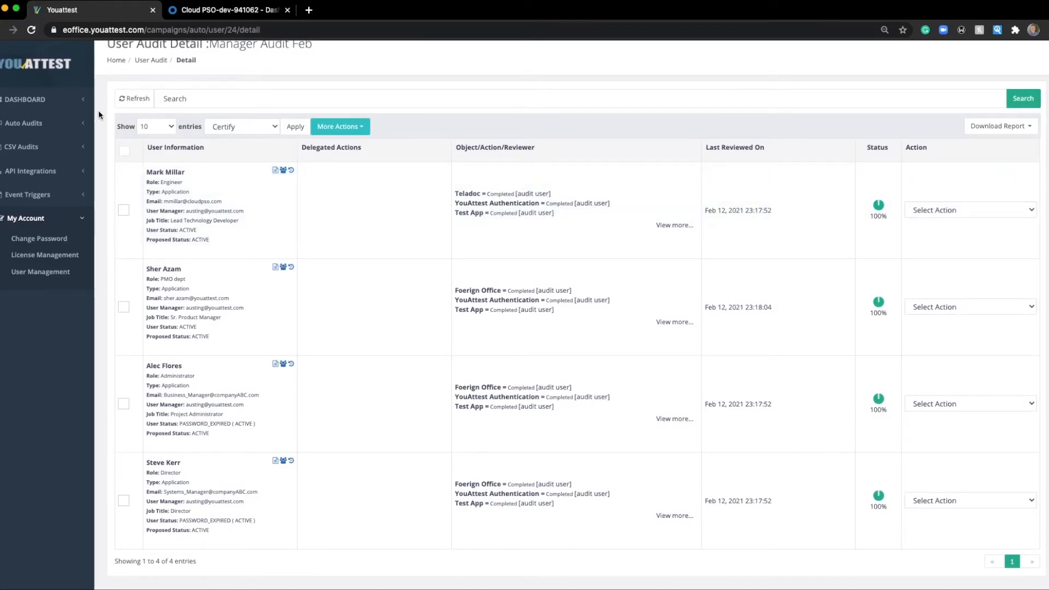
- Go to the list of user audits and mark Manager Audit Feb as complete, confirming the action
left_click(55, 126)
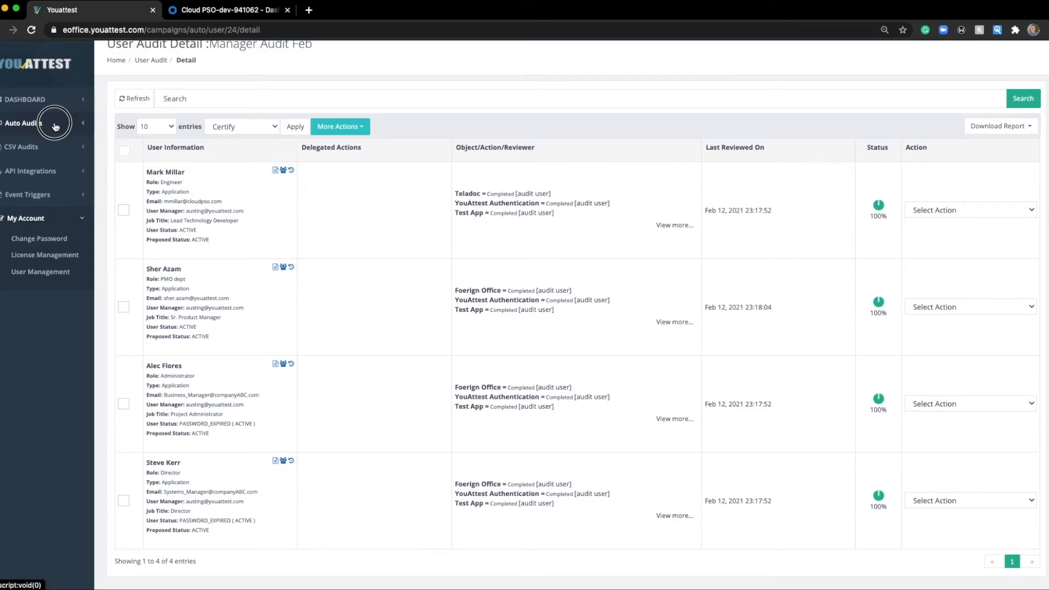
left_click(42, 212)
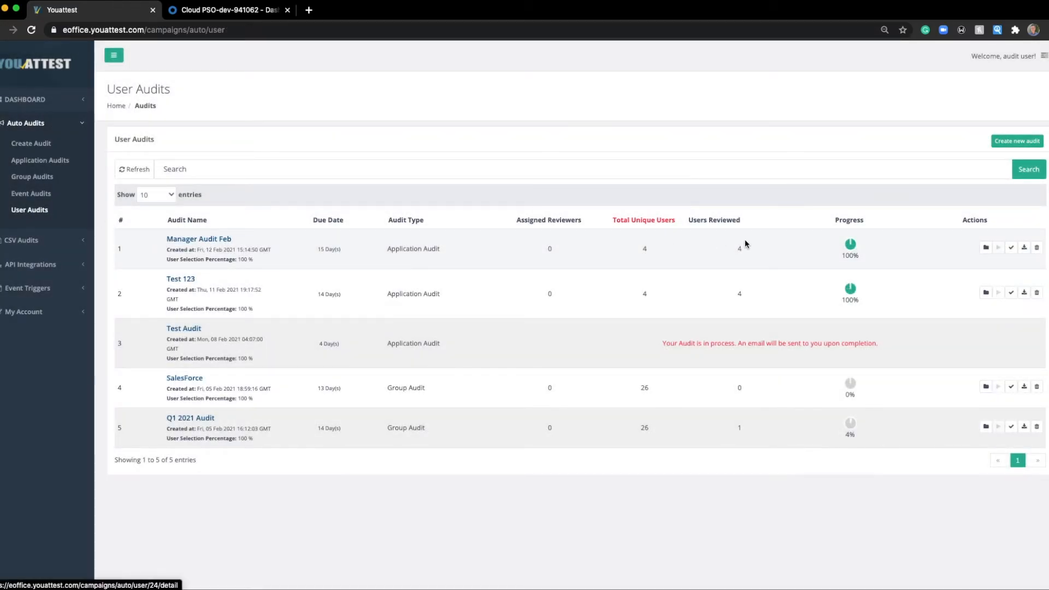
left_click(1011, 249)
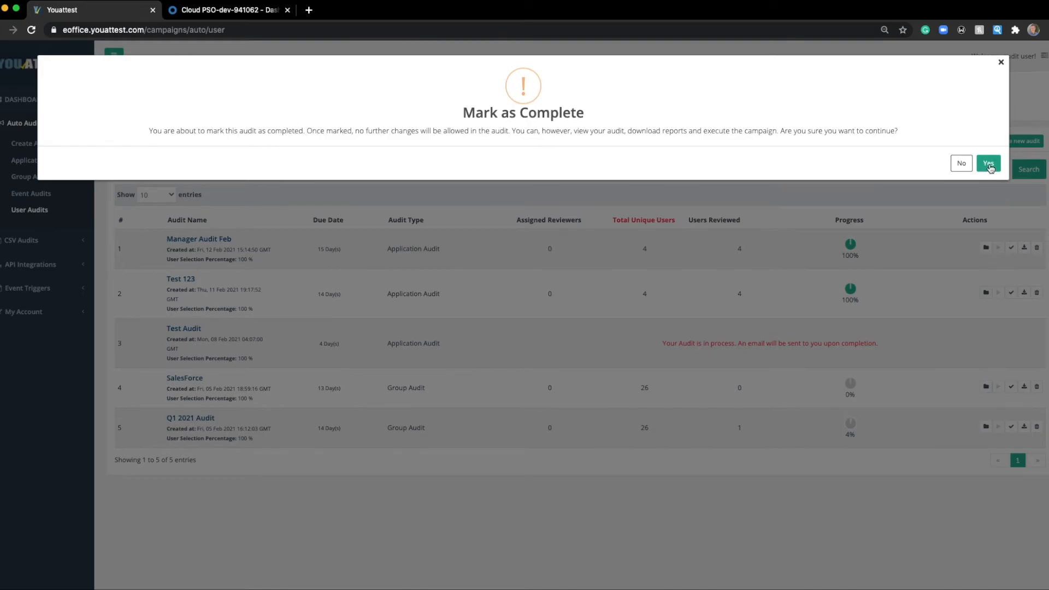
left_click(989, 163)
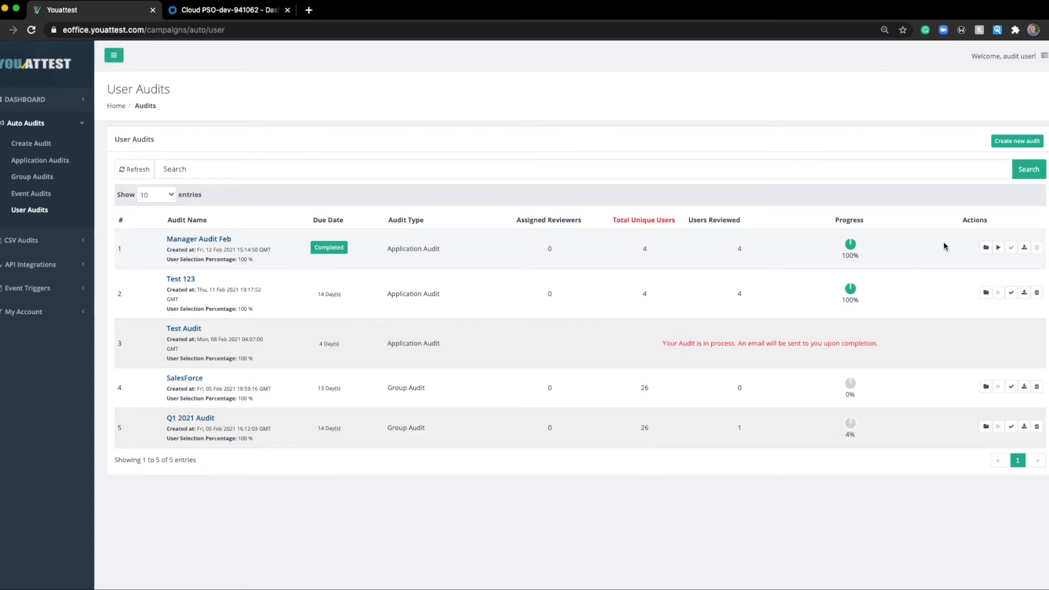
- Download the report of the completed Manager Audit Feb as a PDF and open the downloaded file
left_click(219, 239)
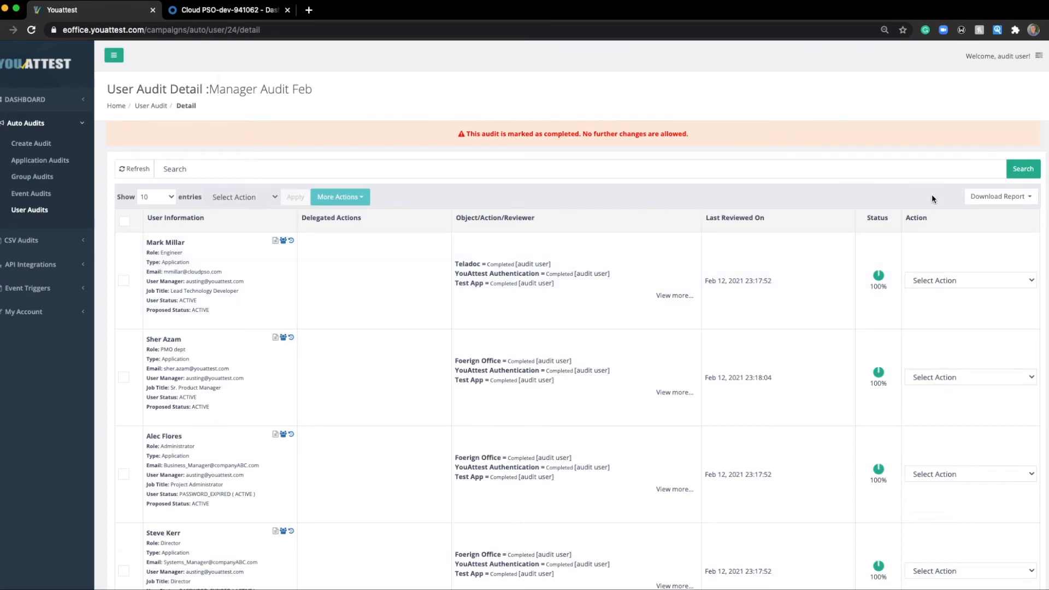
left_click(1001, 196)
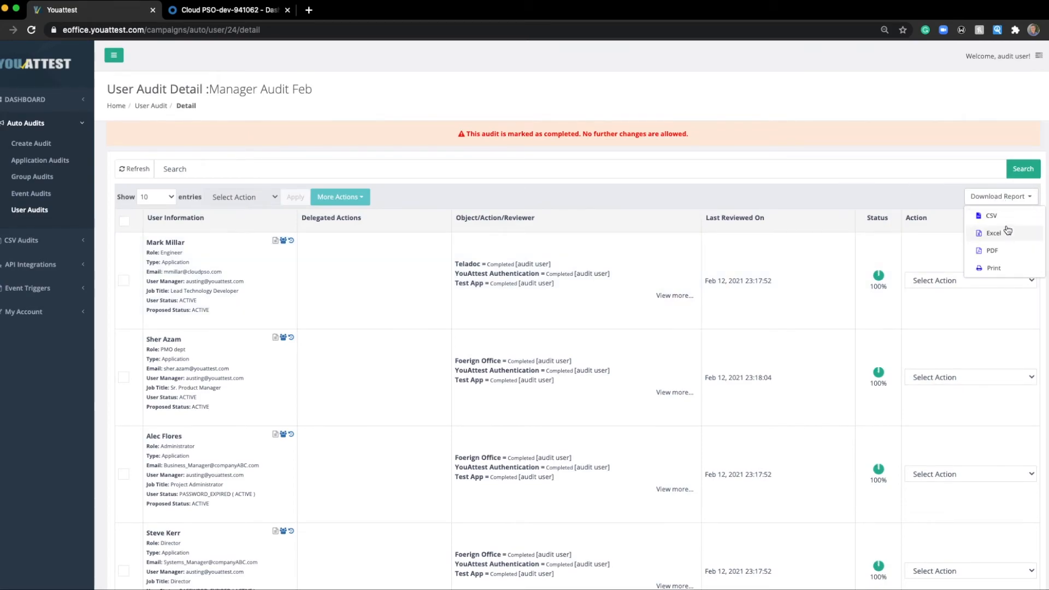
left_click(1005, 251)
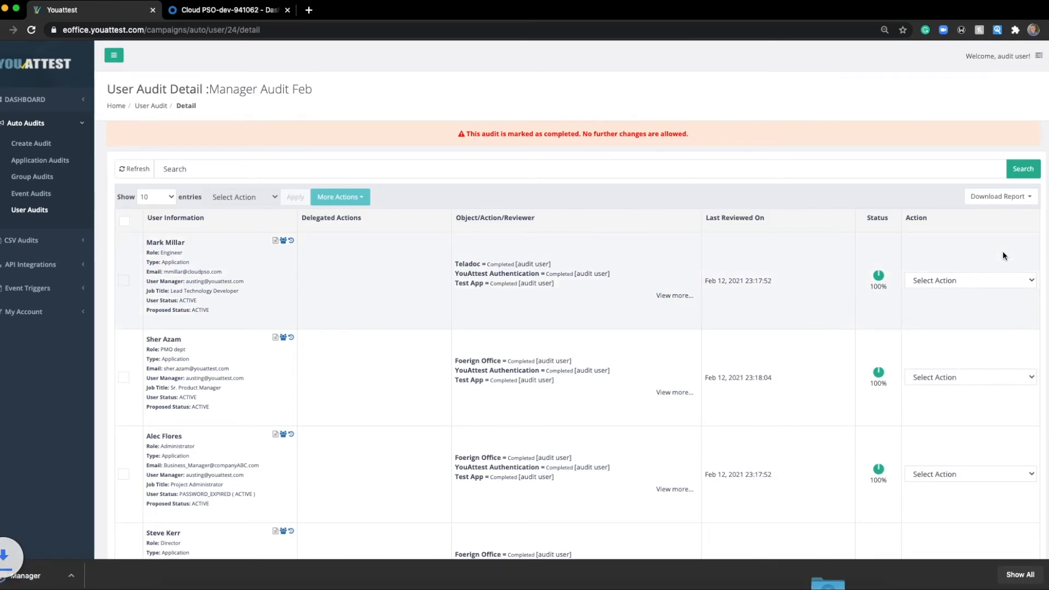
left_click(50, 575)
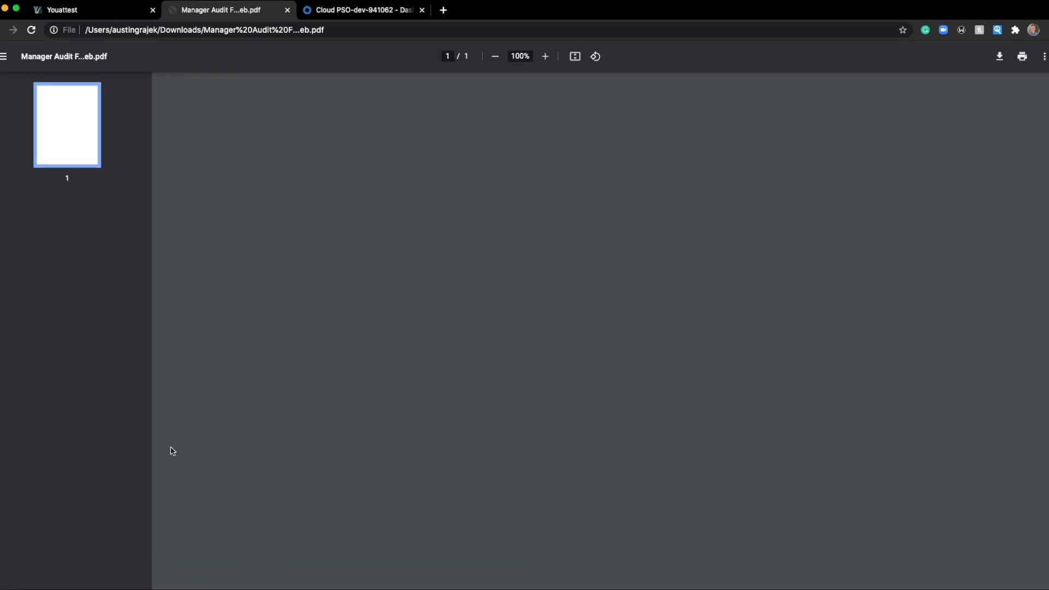